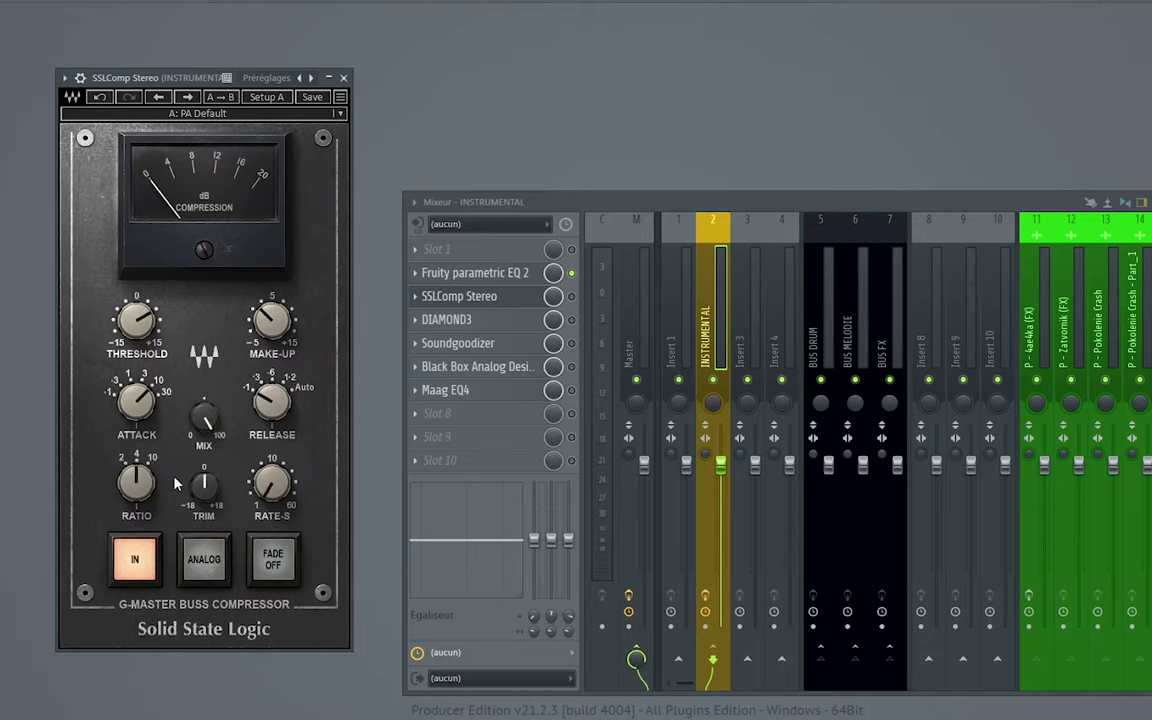
Re-enable all effect slots on the INSTRUMENTAL mixer track and reposition the compressor and mixer windows.
{"action": "left_click_drag", "start_coordinate": [199, 79], "coordinate": [213, 50]}
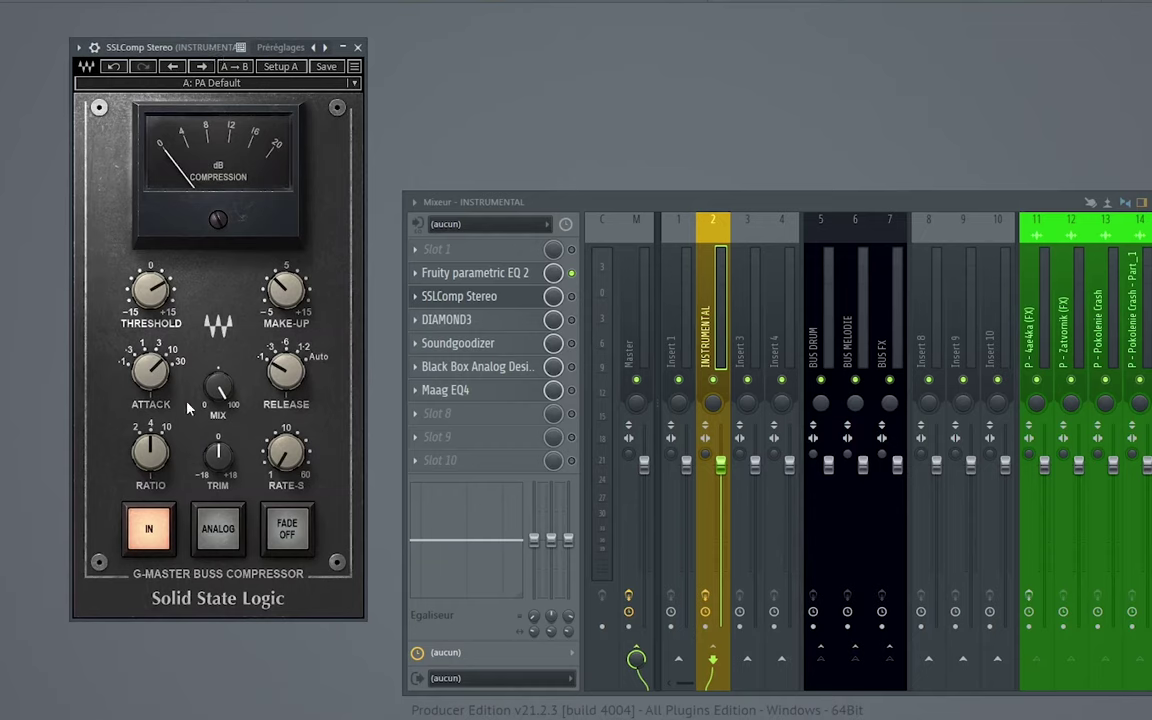
{"action": "mouse_move", "coordinate": [220, 388]}
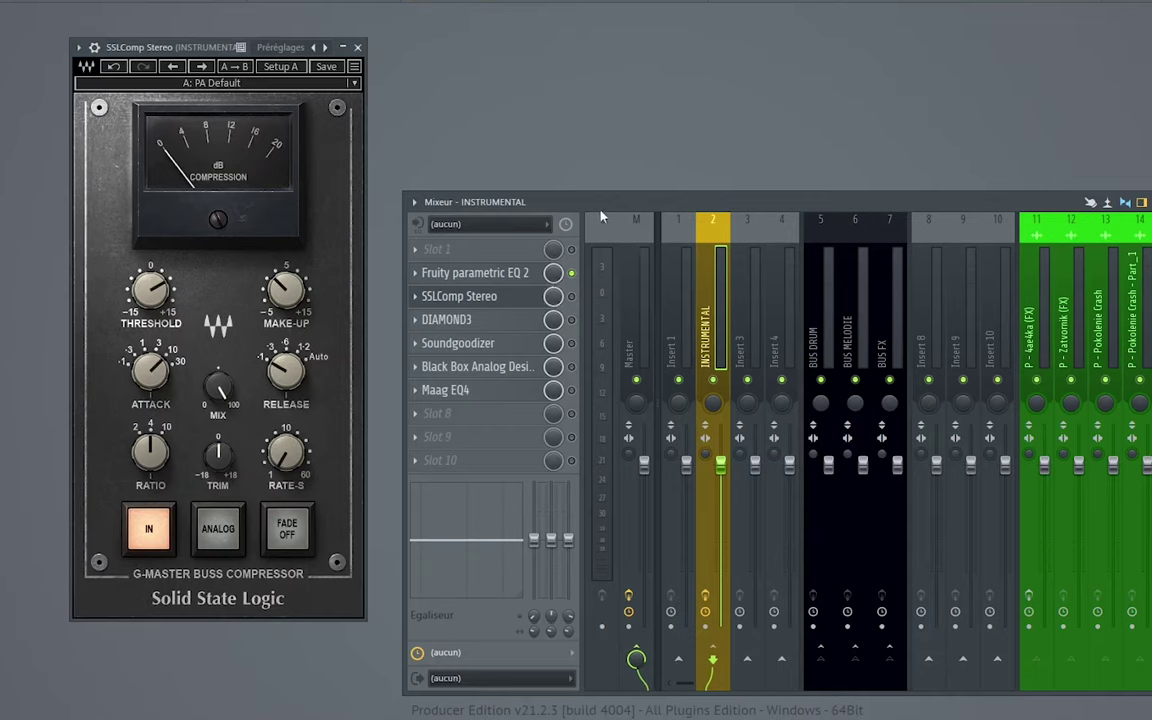
{"action": "left_click", "coordinate": [576, 297]}
{"action": "right_click", "coordinate": [571, 274]}
{"action": "left_click", "coordinate": [580, 283]}
{"action": "right_click", "coordinate": [571, 274]}
{"action": "left_click", "coordinate": [582, 283]}
{"action": "left_click_drag", "start_coordinate": [597, 209], "coordinate": [600, 178]}
Compare the effect chains on the Master and INSTRUMENTAL mixer tracks.
{"action": "left_click", "coordinate": [631, 247]}
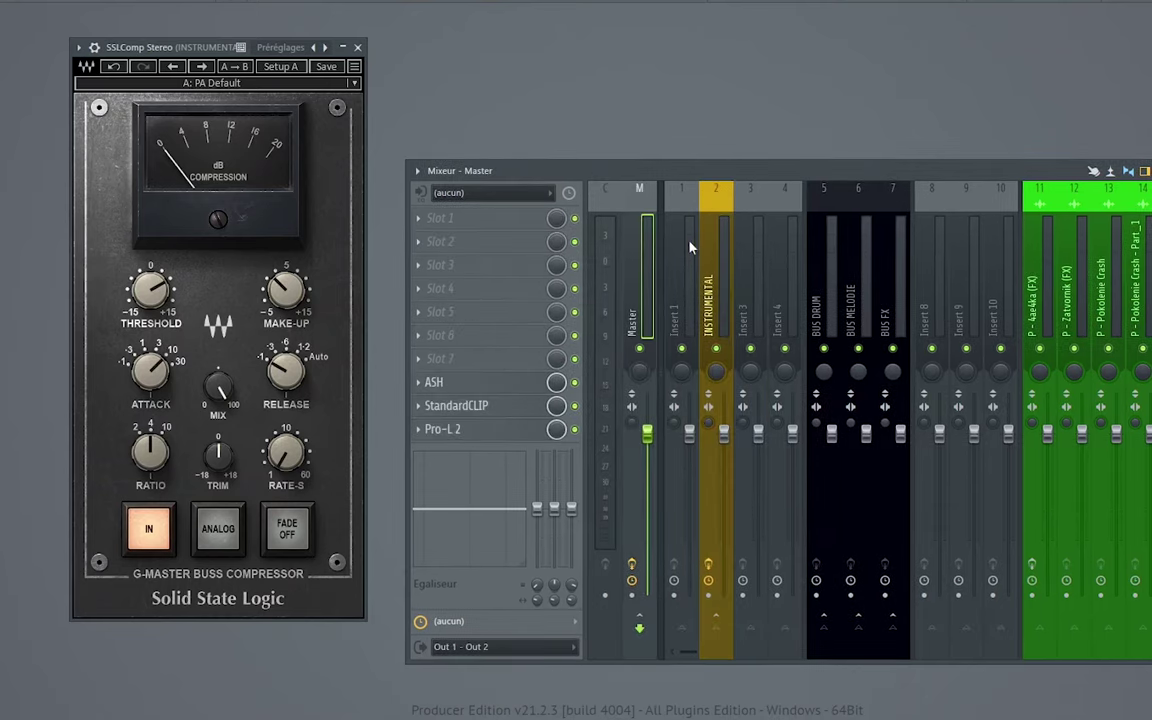
{"action": "left_click", "coordinate": [713, 253]}
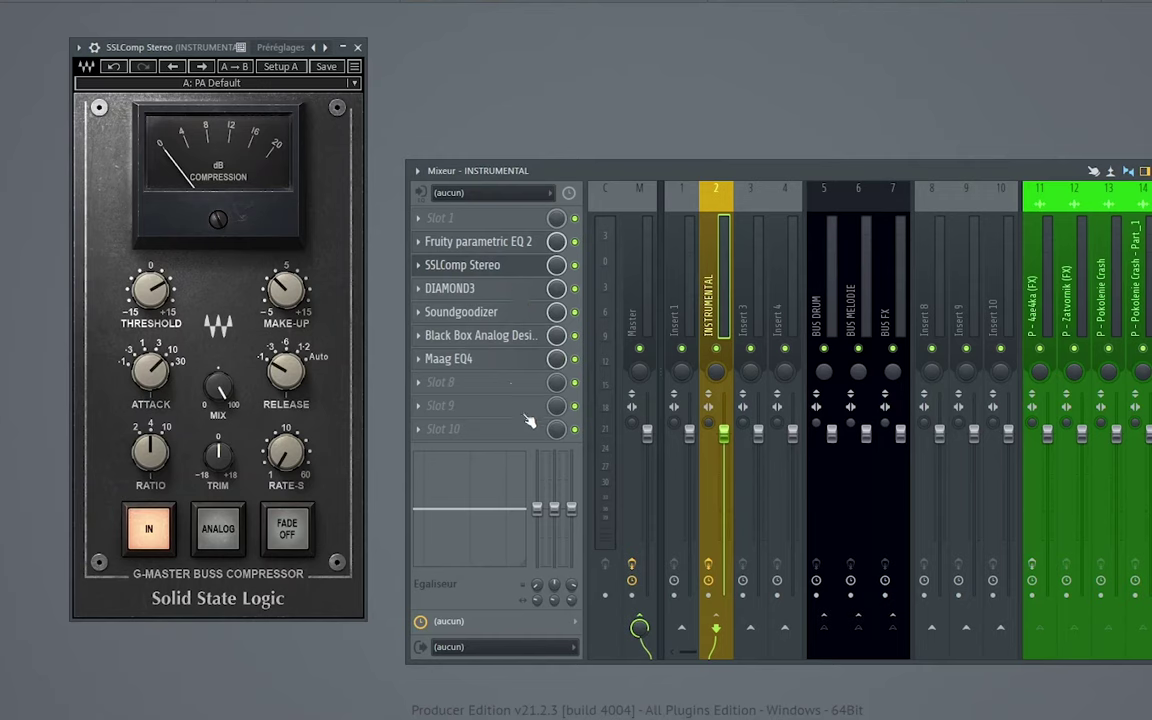
{"action": "left_click", "coordinate": [636, 302]}
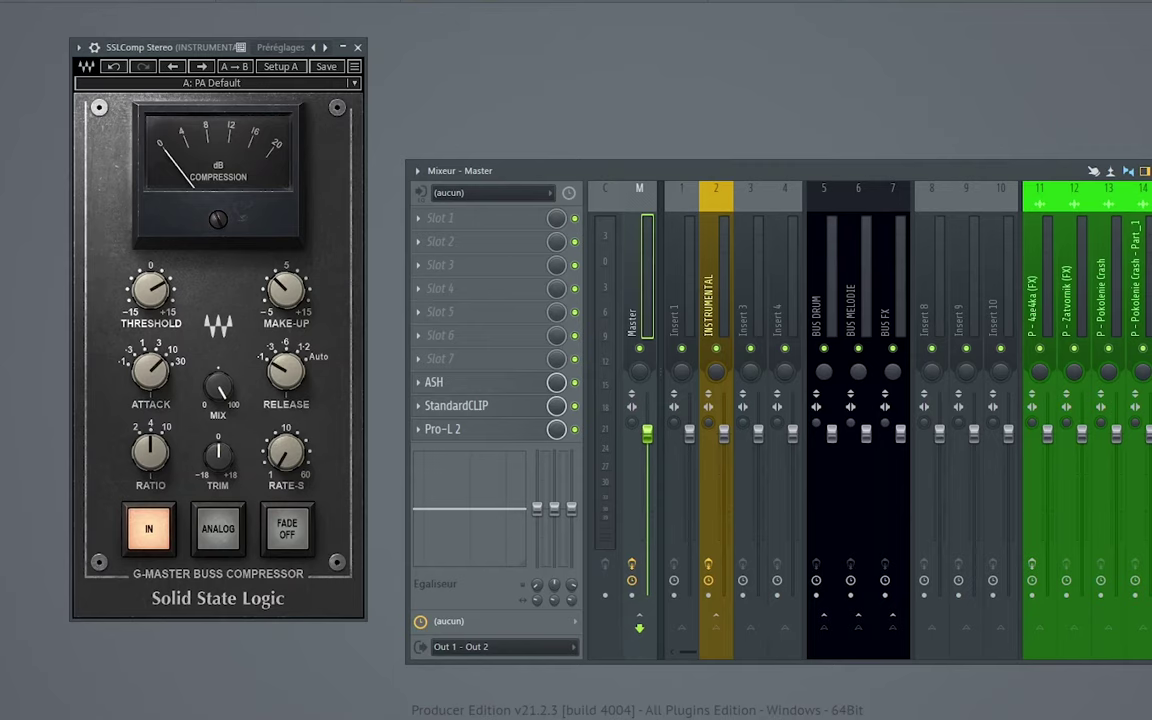
Play the arrangement from the start of the INTRO section.
{"action": "key", "text": "space"}
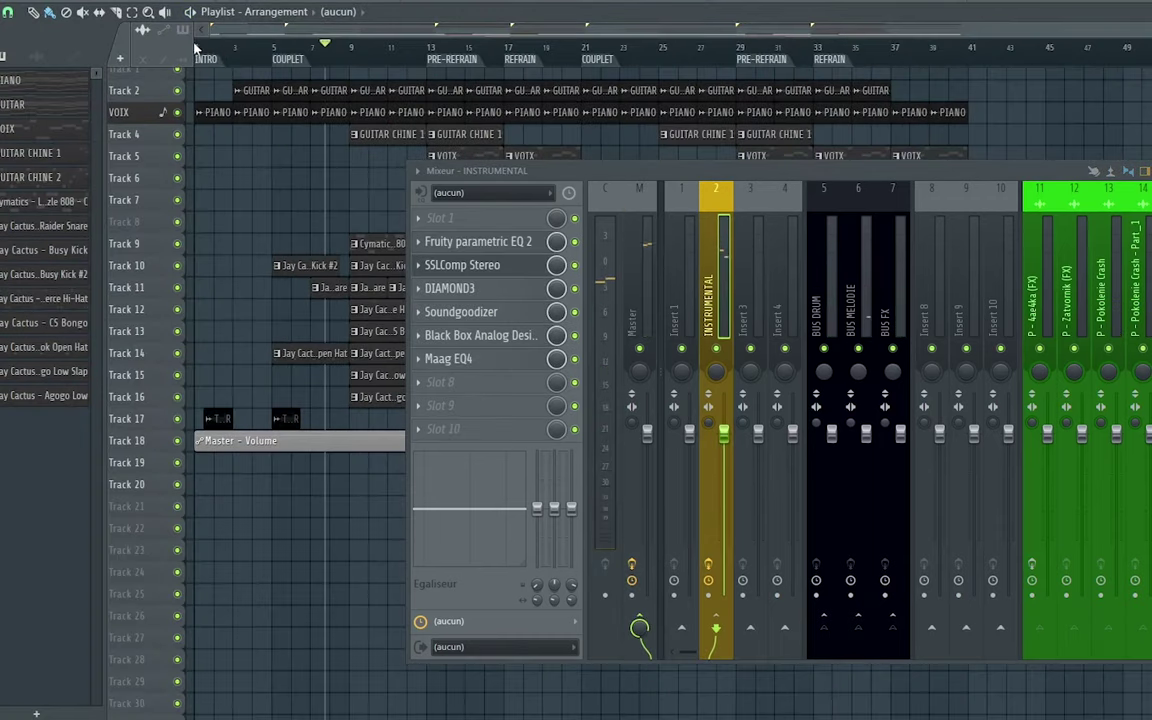
{"action": "left_click", "coordinate": [198, 47]}
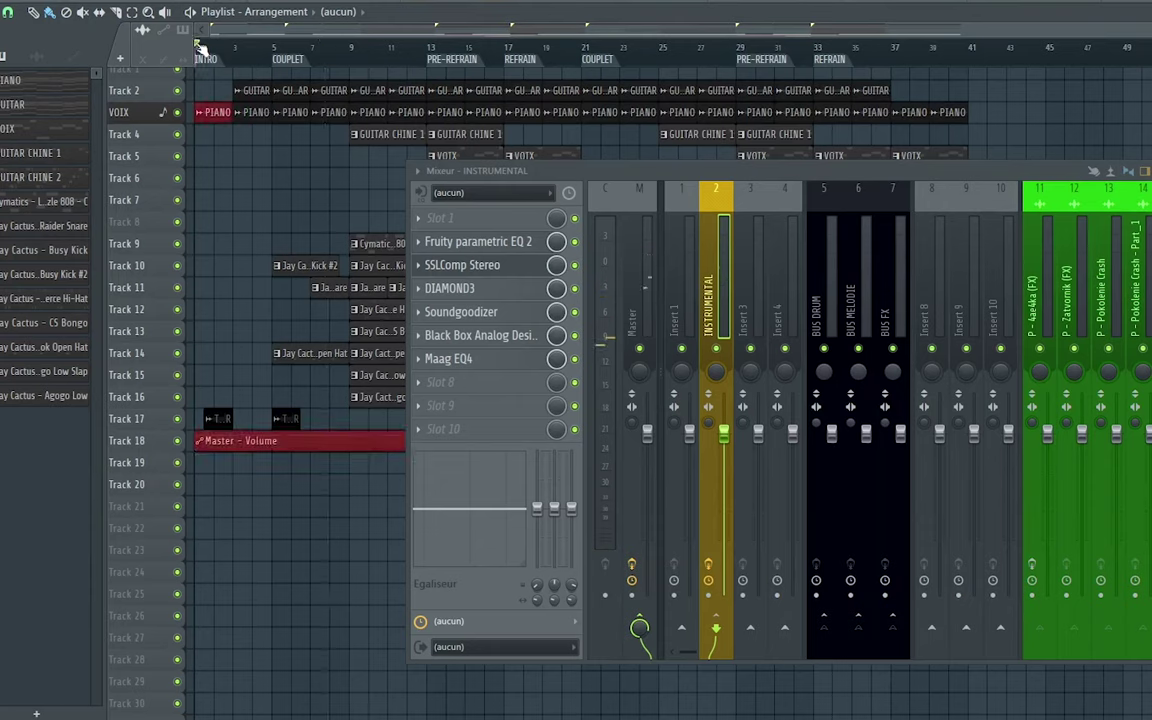
{"action": "key", "text": "space"}
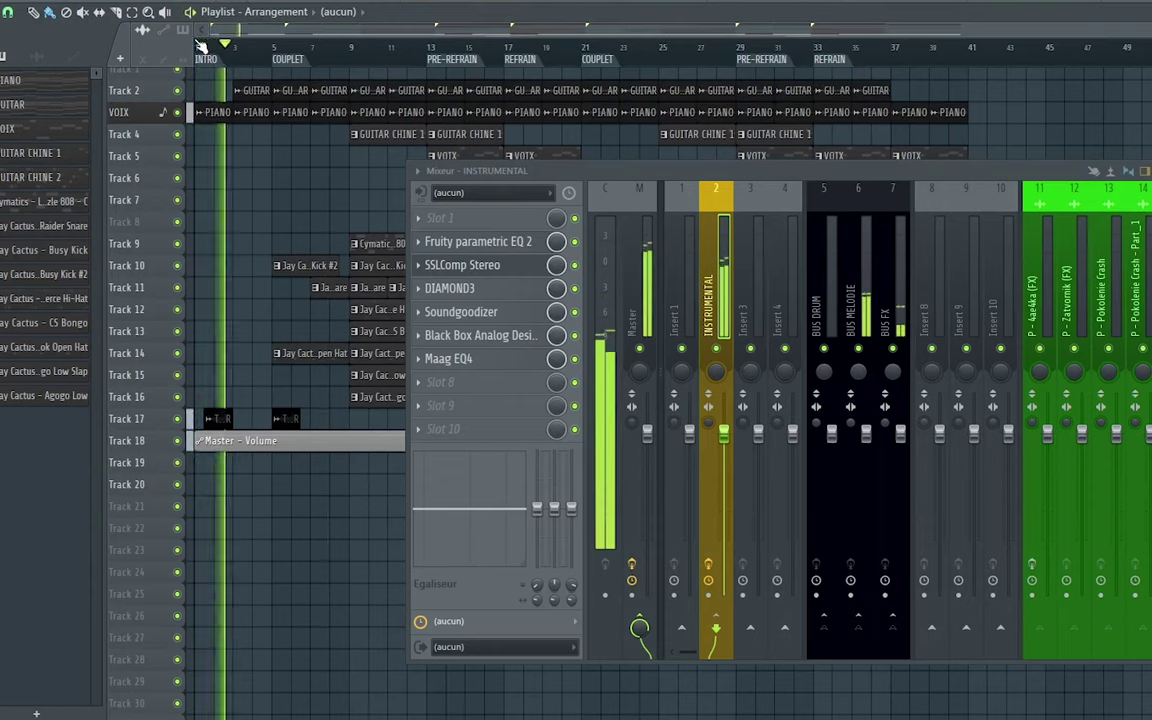
Open SSLComp Stereo on the INSTRUMENTAL track, show its wrapper controls, detach its window and stop playback after watching its compression meter.
{"action": "left_click", "coordinate": [490, 270]}
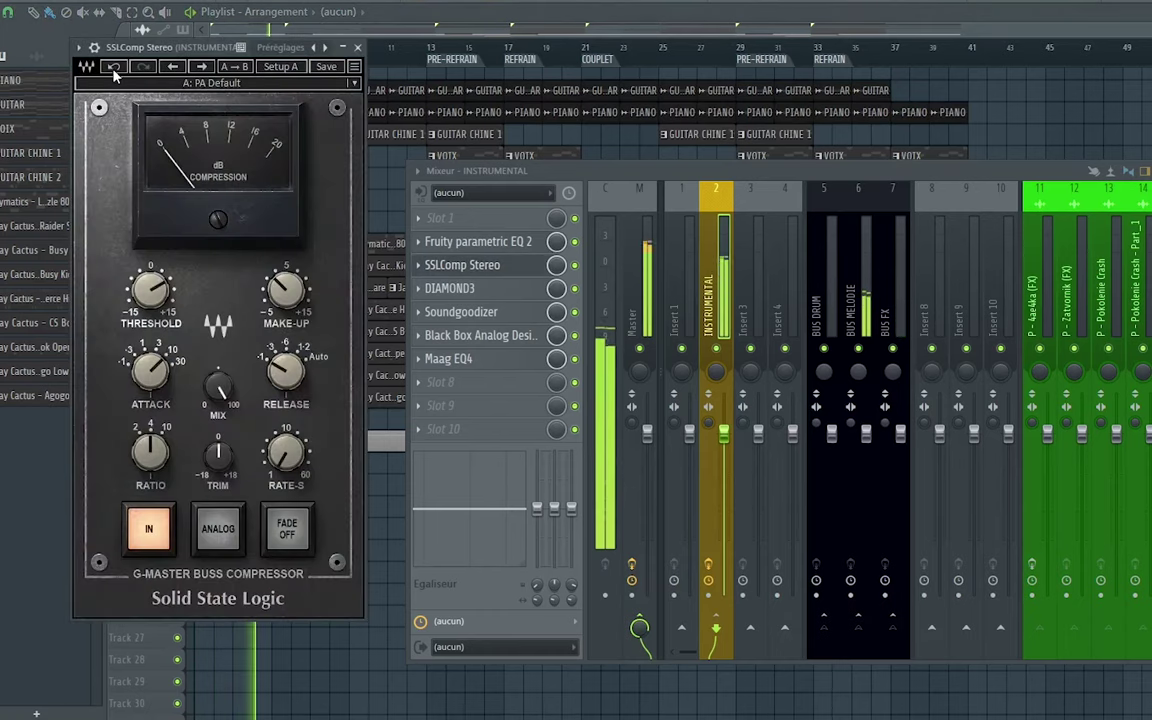
{"action": "left_click", "coordinate": [93, 50]}
{"action": "left_click", "coordinate": [78, 47]}
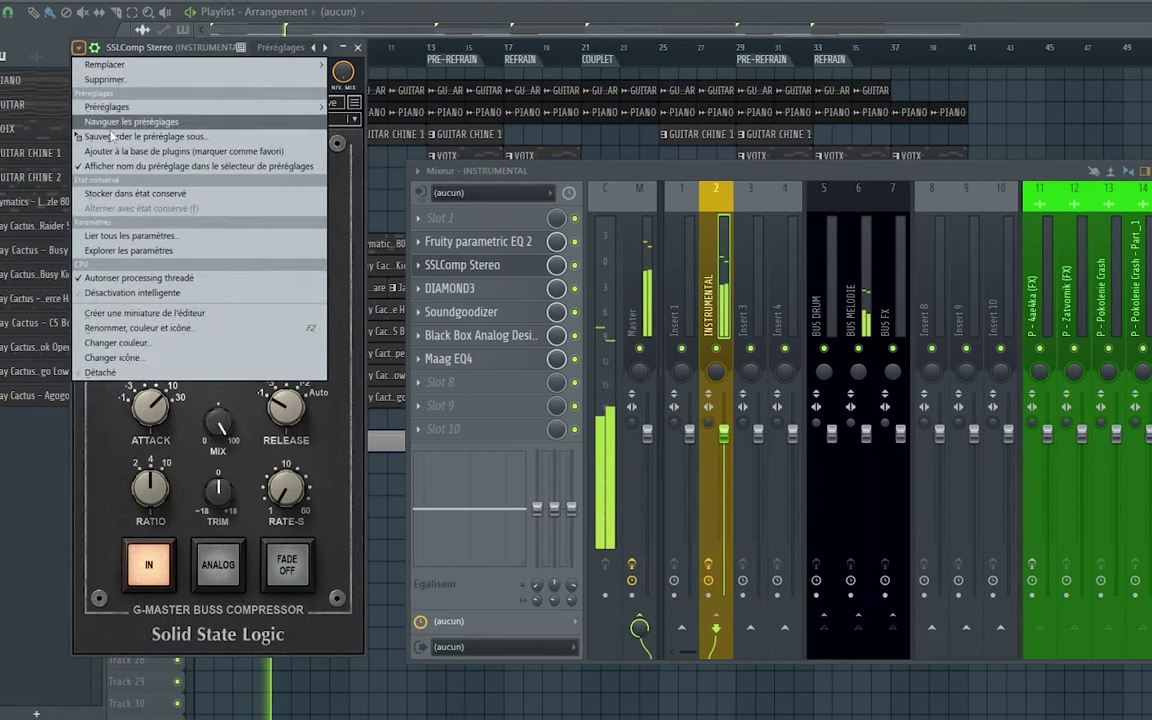
{"action": "left_click", "coordinate": [100, 372]}
{"action": "left_click_drag", "start_coordinate": [188, 55], "coordinate": [103, 117]}
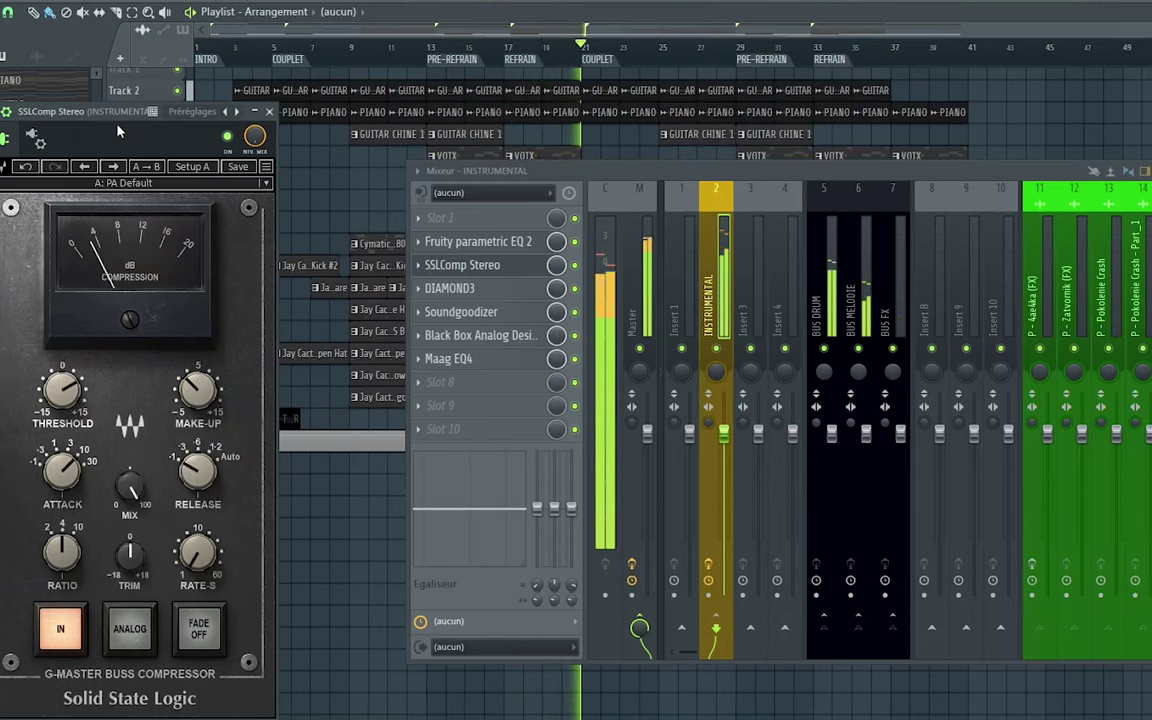
{"action": "key", "text": "space"}
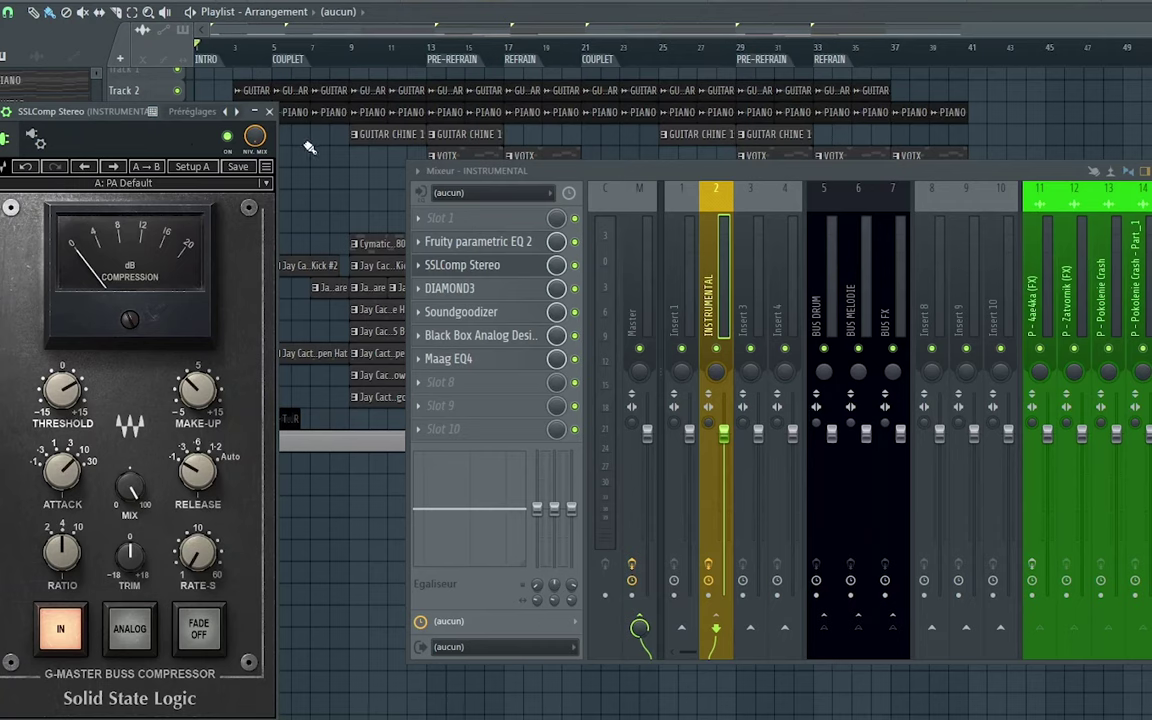
Leave only Fruity parametric EQ 2 and SSLComp Stereo active on the INSTRUMENTAL track.
{"action": "right_click", "coordinate": [576, 265]}
{"action": "left_click", "coordinate": [585, 270]}
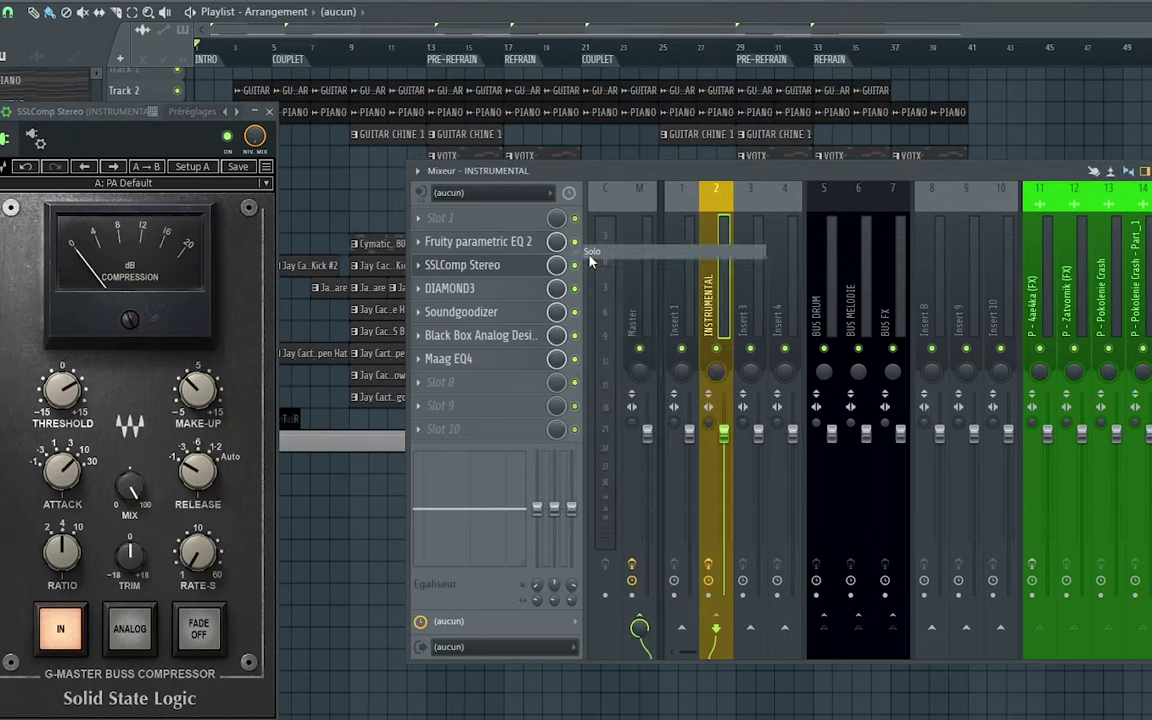
{"action": "left_click", "coordinate": [575, 265]}
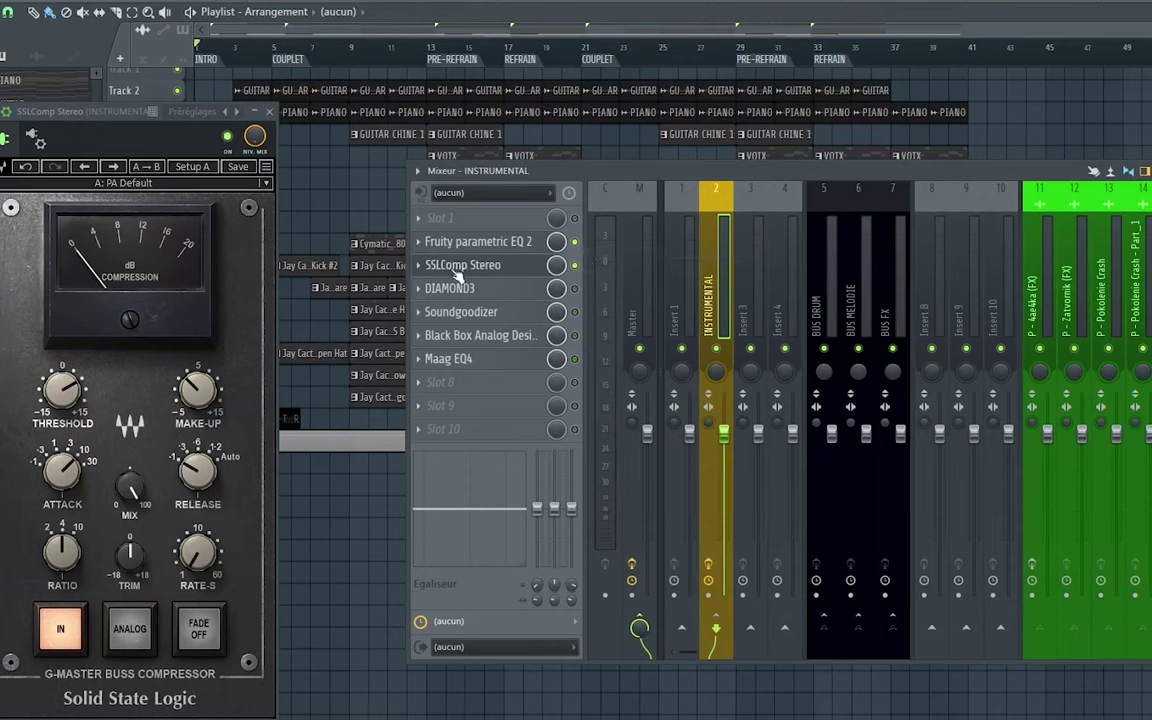
Review the Master track's effect chain against the INSTRUMENTAL track's active effects.
{"action": "left_click", "coordinate": [641, 262]}
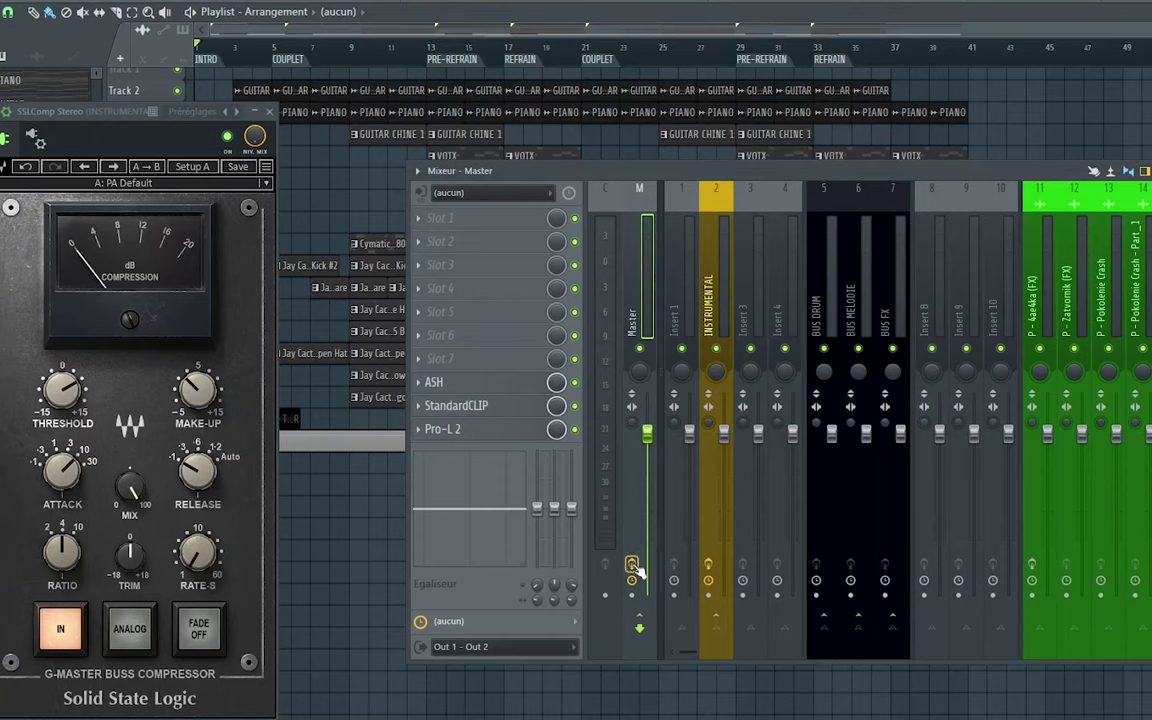
{"action": "left_click", "coordinate": [715, 287]}
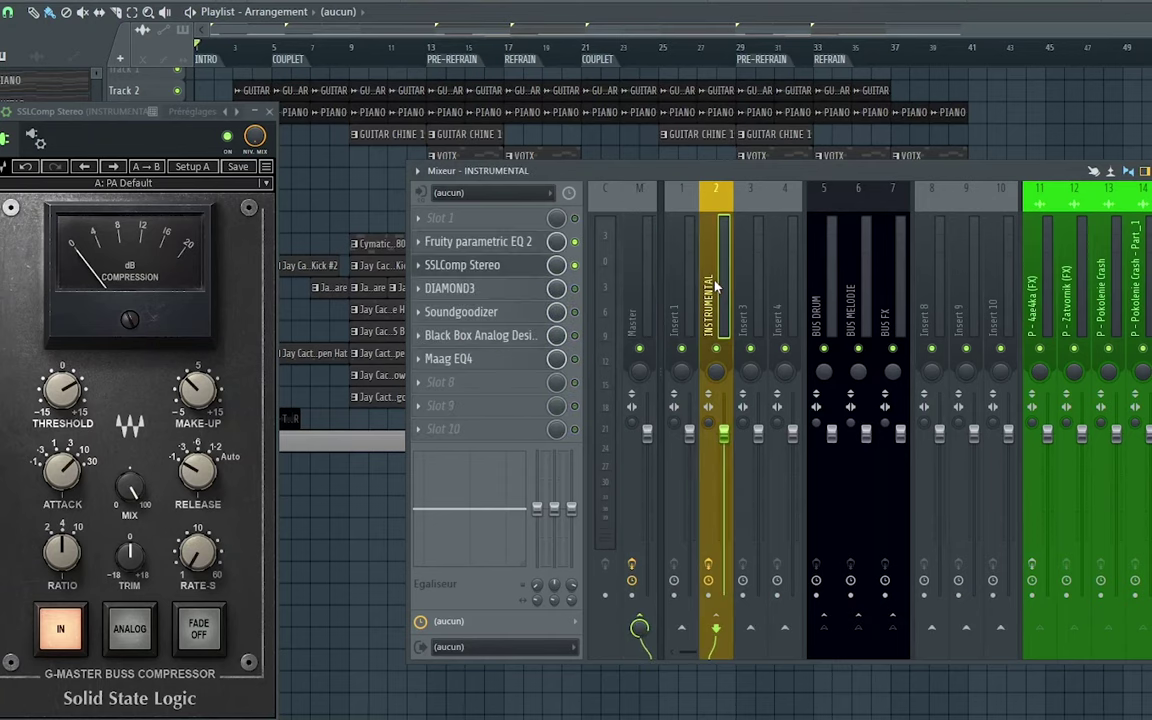
{"action": "left_click", "coordinate": [648, 286]}
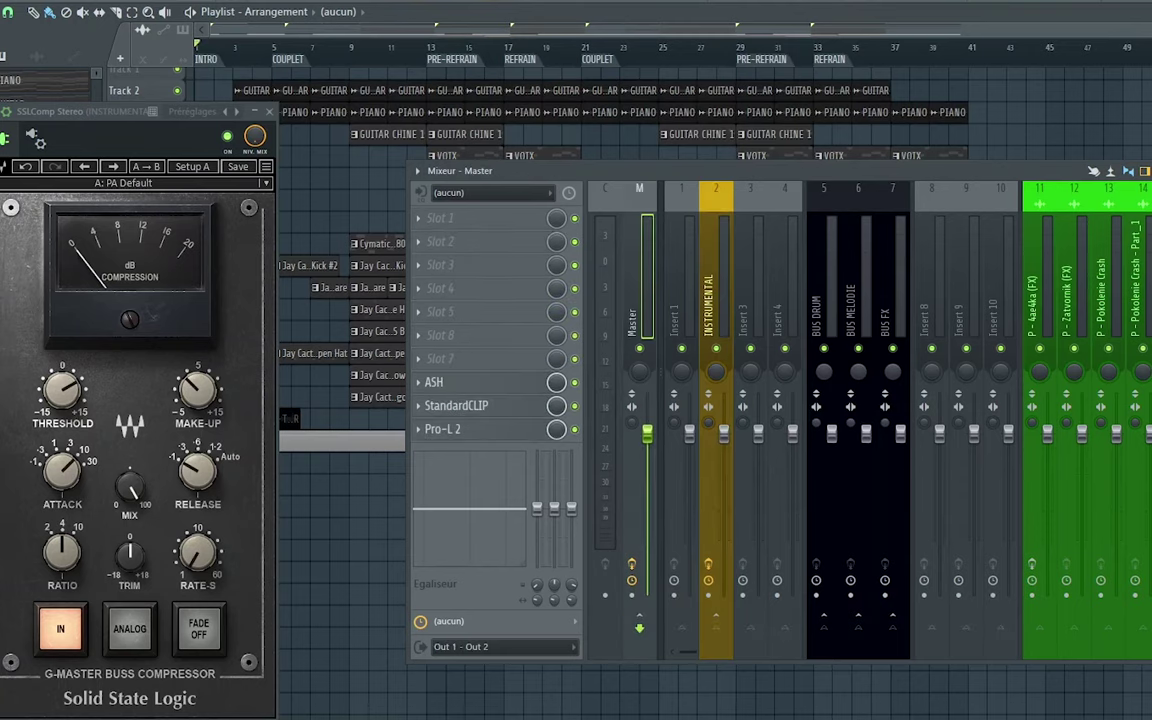
Hide the playlist and switch SSLComp Stereo from setup A to setup B.
{"action": "key", "text": "F5"}
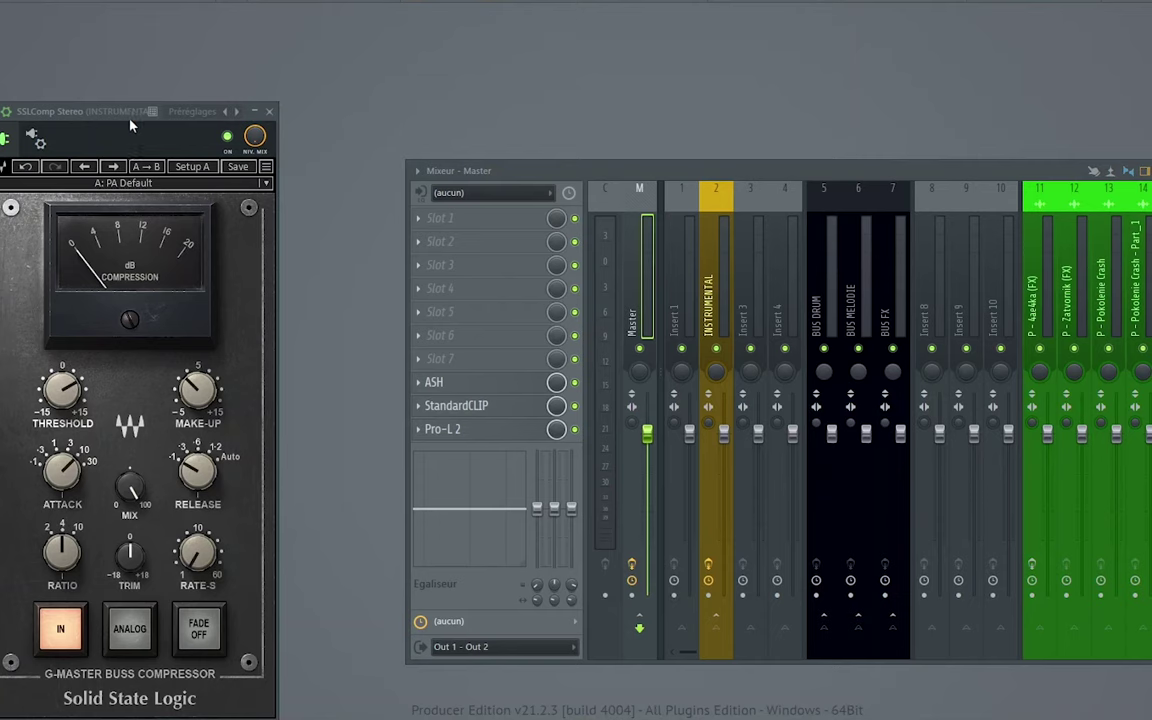
{"action": "left_click_drag", "start_coordinate": [146, 112], "coordinate": [244, 70]}
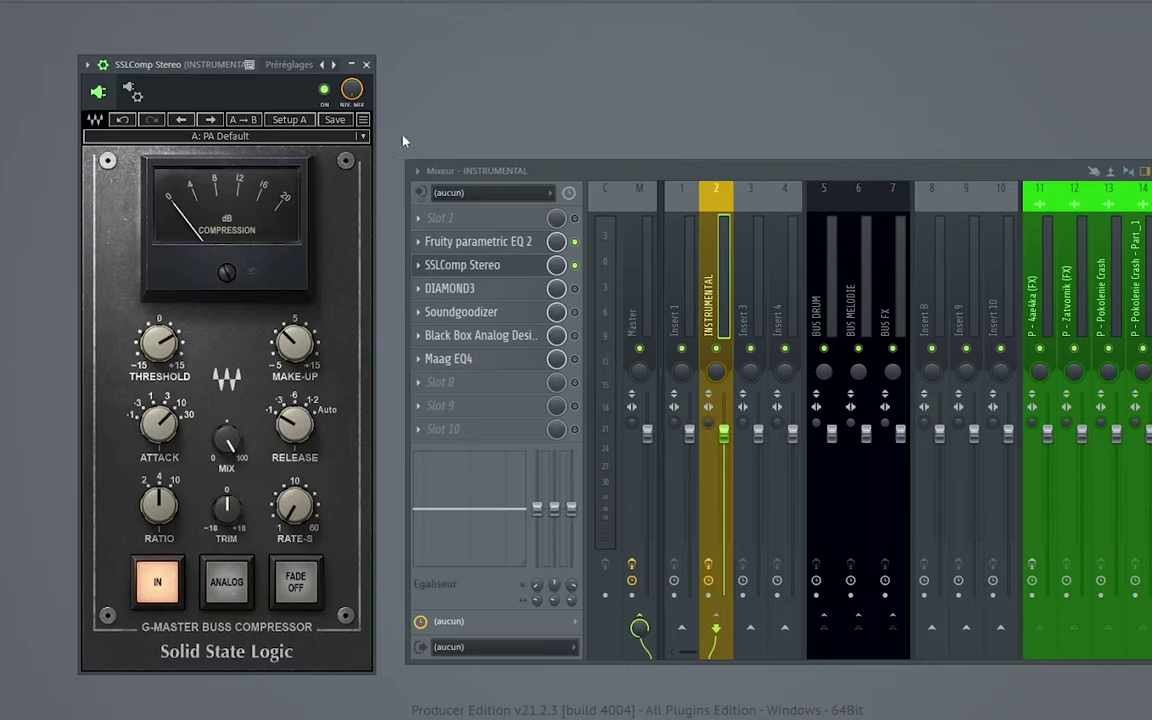
{"action": "left_click", "coordinate": [293, 122]}
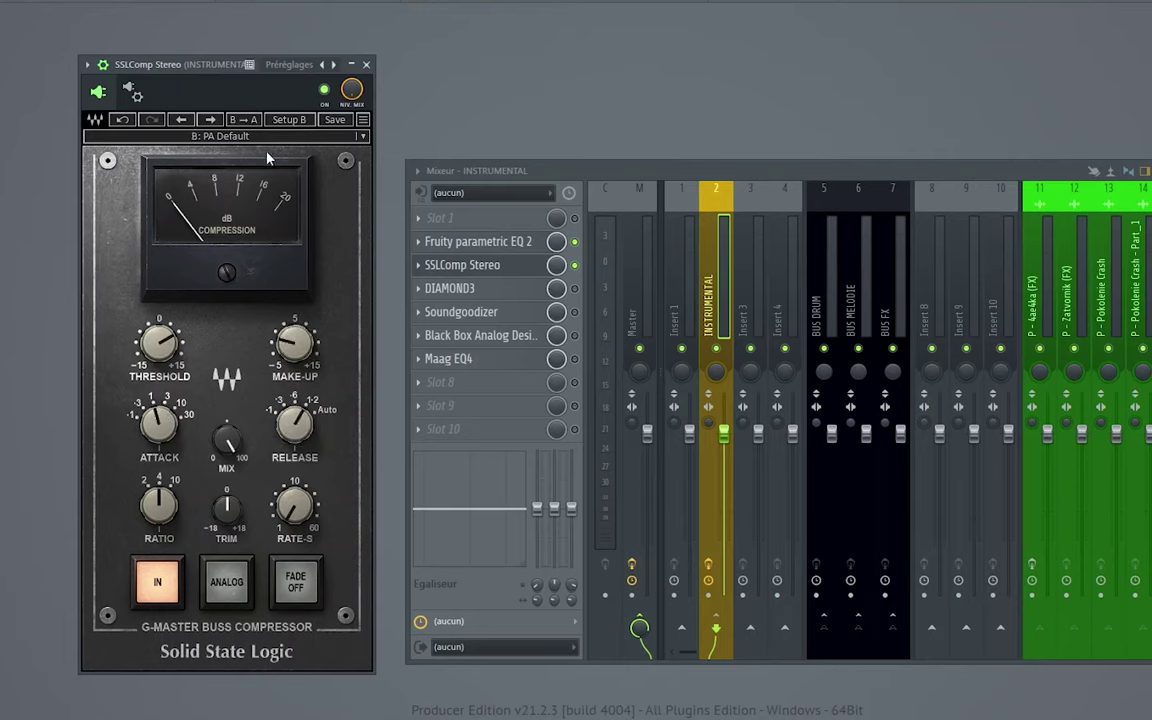
{"action": "left_click", "coordinate": [295, 123]}
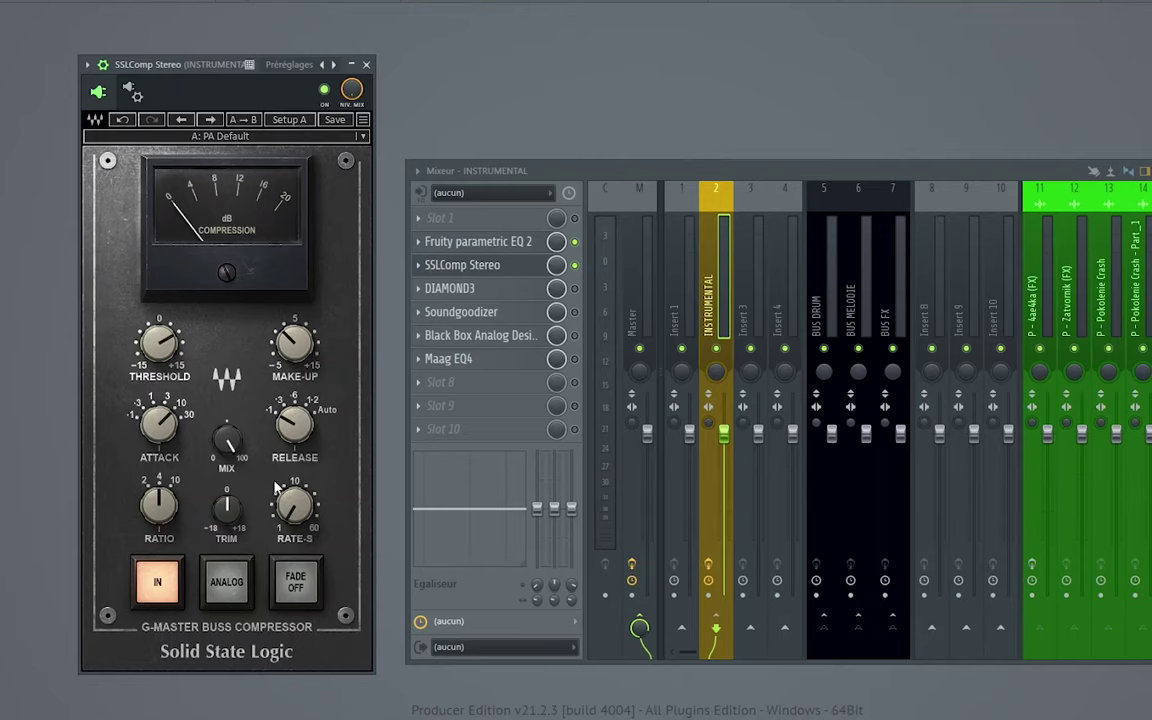
{"action": "left_click", "coordinate": [290, 121]}
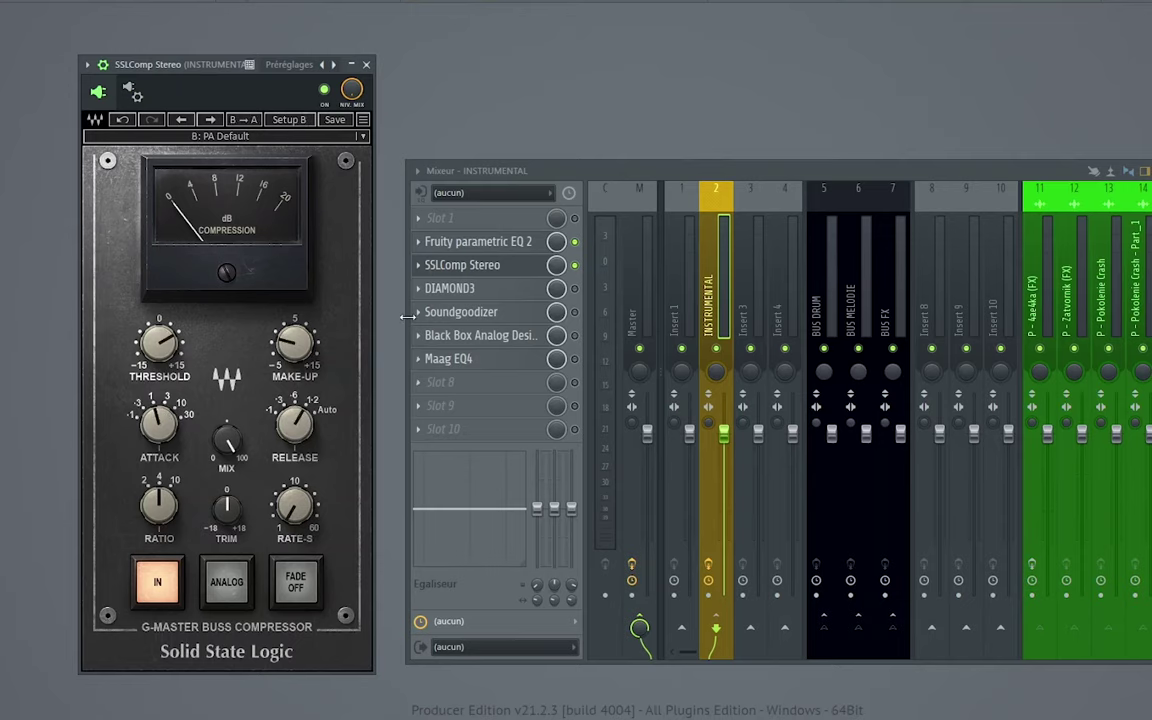
{"action": "left_click_drag", "start_coordinate": [213, 68], "coordinate": [210, 67]}
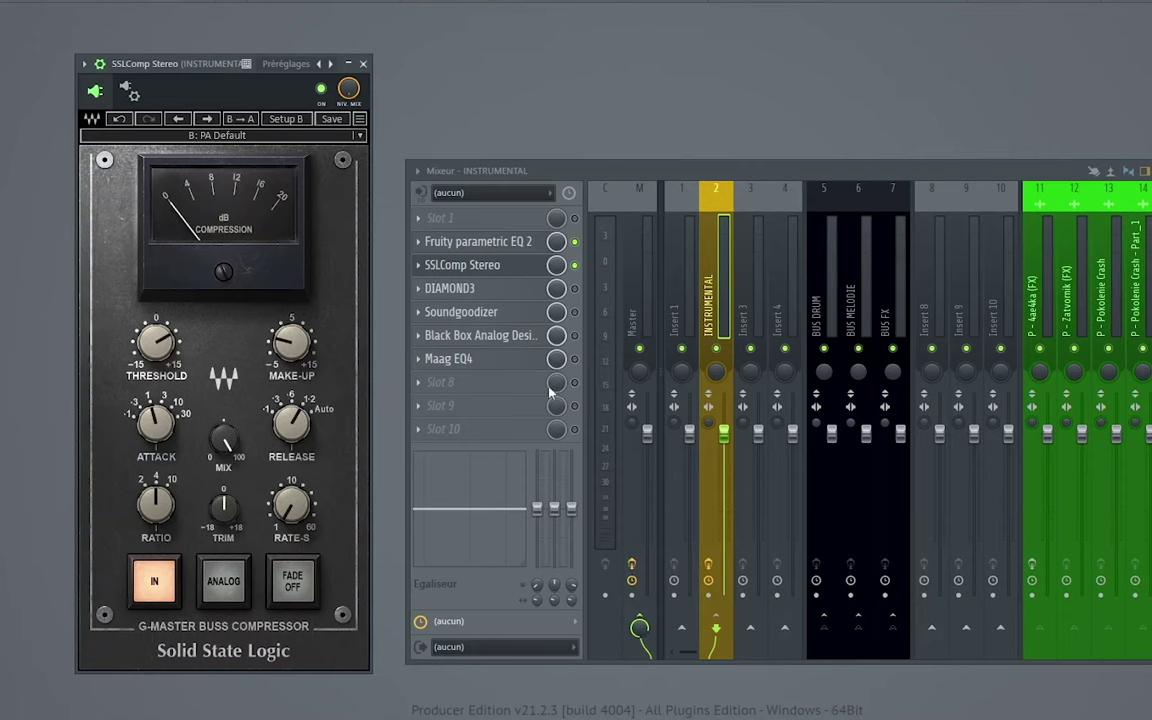
Load Fruity Limiter into slot 8 of the INSTRUMENTAL track and arrange its window beside the compressor.
{"action": "left_click", "coordinate": [429, 387]}
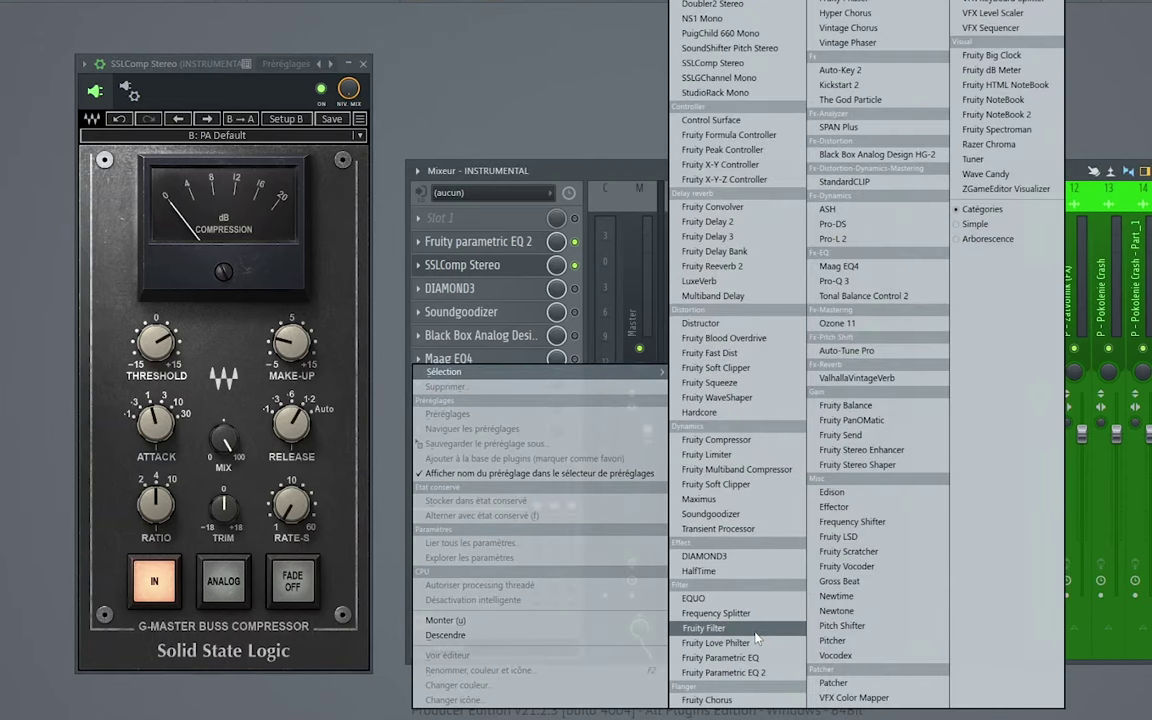
{"action": "left_click", "coordinate": [707, 455]}
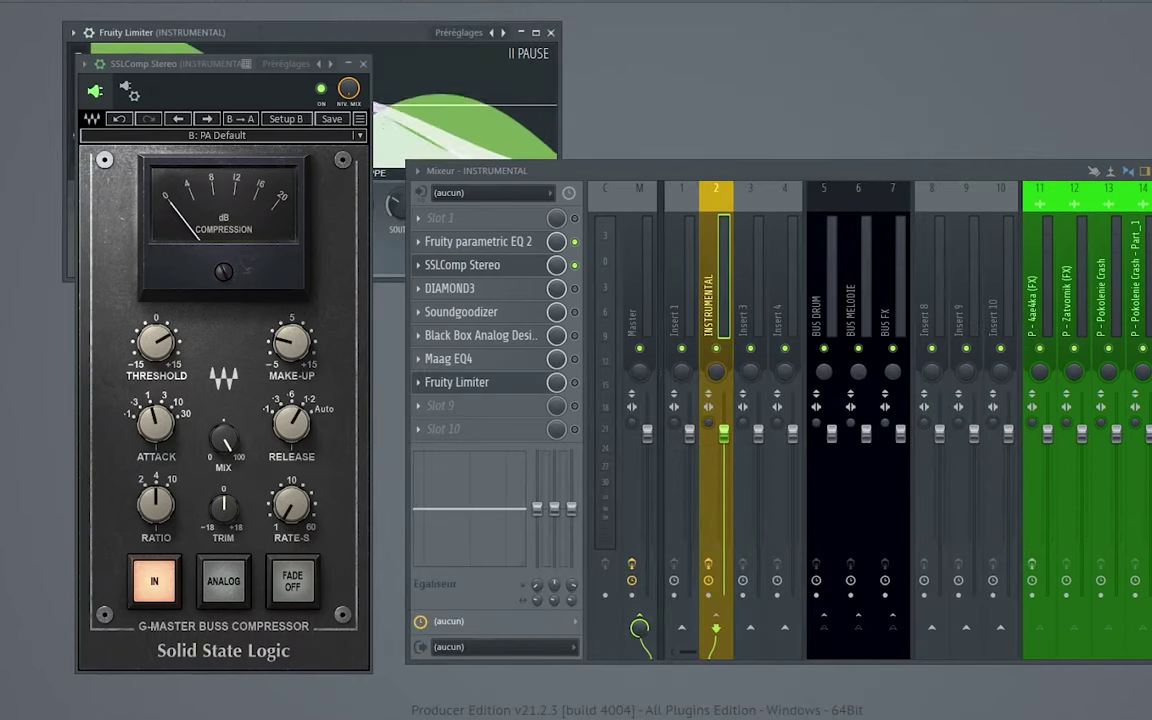
{"action": "left_click_drag", "start_coordinate": [413, 165], "coordinate": [828, 179]}
{"action": "left_click_drag", "start_coordinate": [379, 31], "coordinate": [690, 37]}
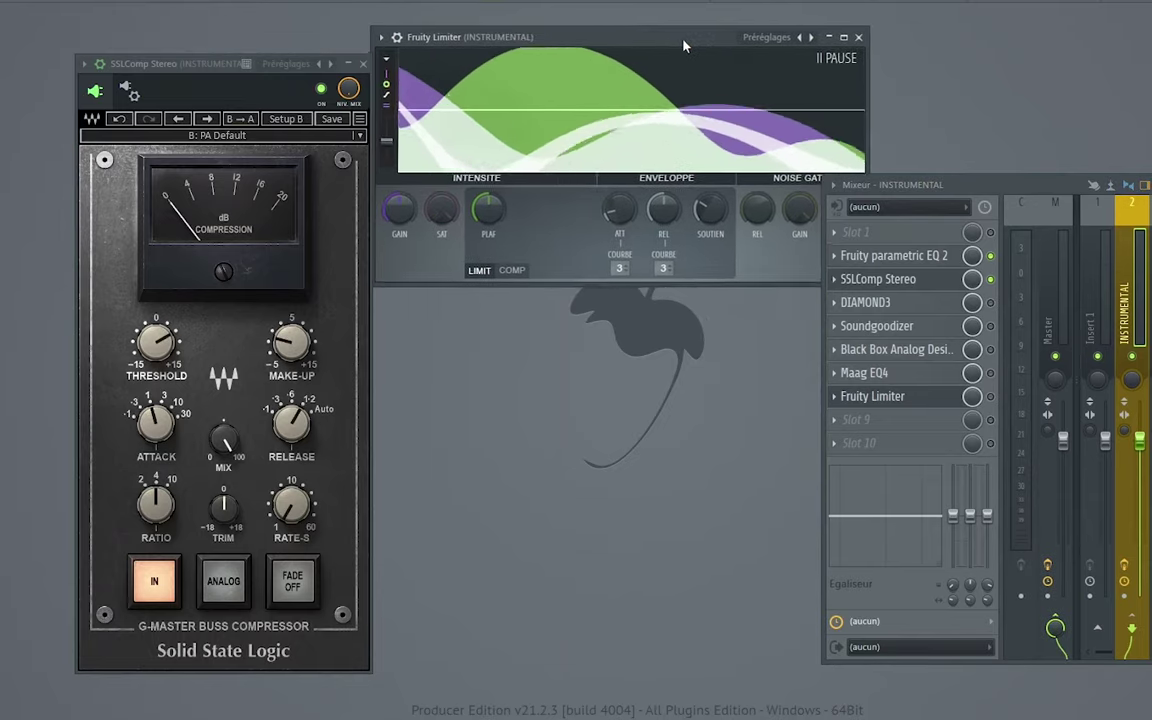
{"action": "left_click_drag", "start_coordinate": [213, 66], "coordinate": [163, 44]}
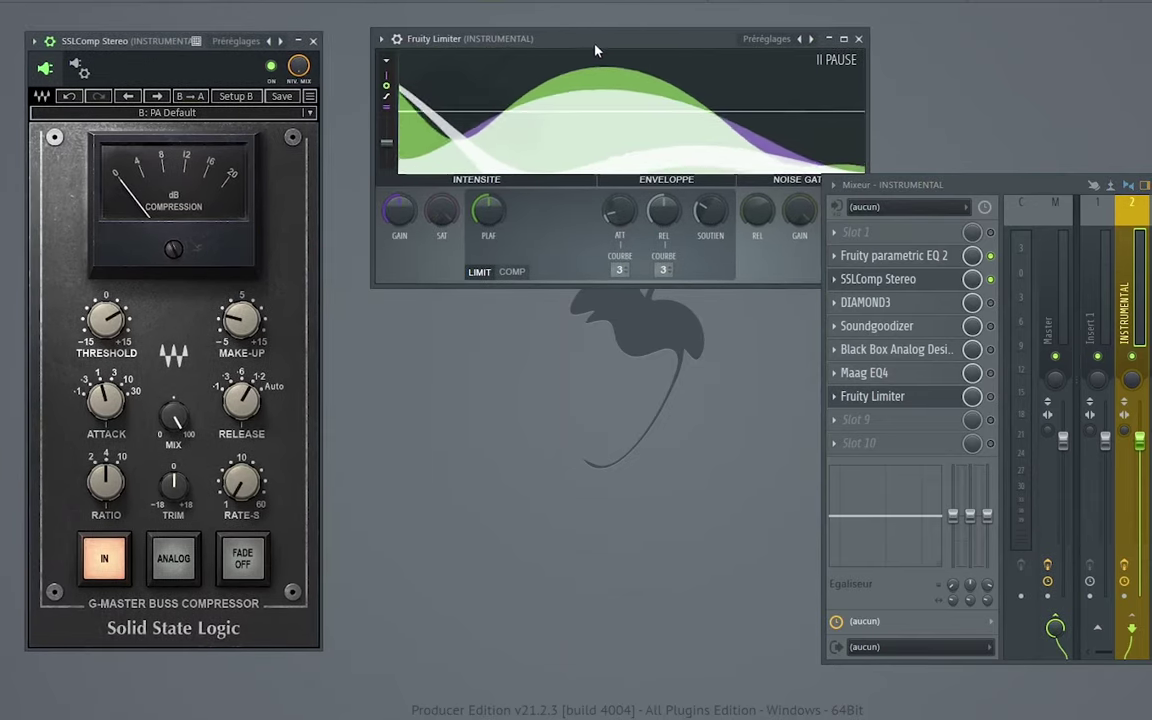
{"action": "left_click_drag", "start_coordinate": [589, 48], "coordinate": [548, 45]}
Enable the Fruity Limiter slot, then move and shrink the mixer window so it stays clear of the limiter.
{"action": "left_click_drag", "start_coordinate": [877, 188], "coordinate": [889, 266]}
{"action": "left_click", "coordinate": [1002, 471]}
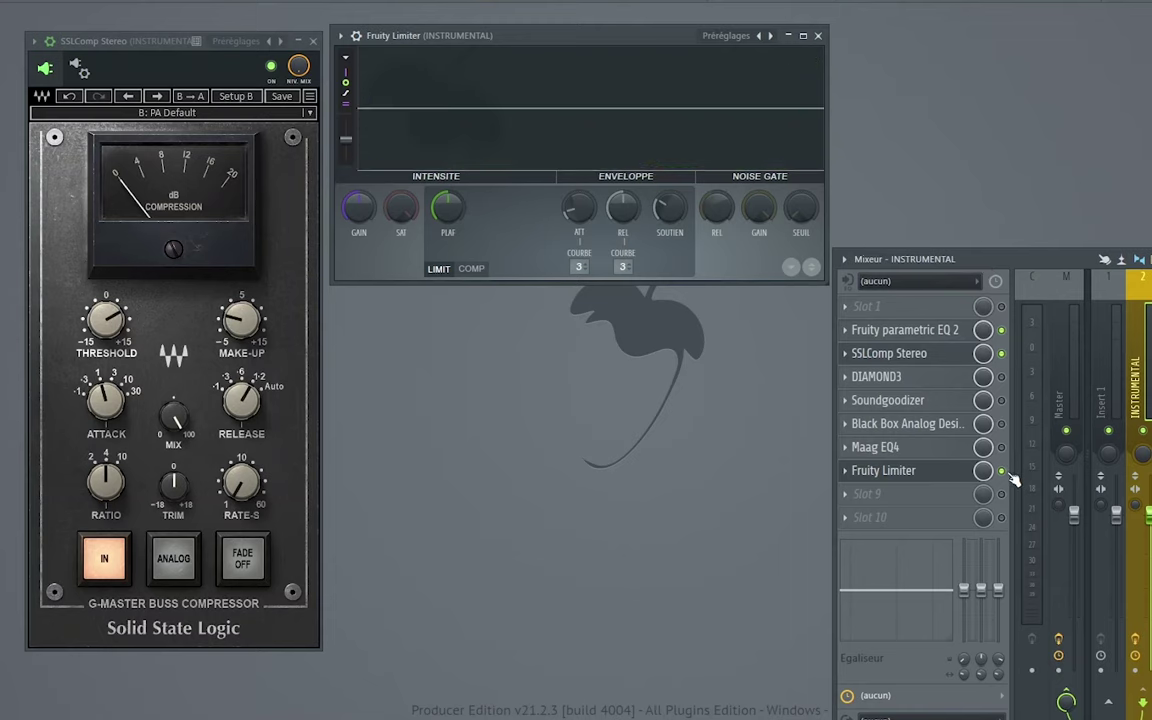
{"action": "left_click_drag", "start_coordinate": [829, 248], "coordinate": [857, 313]}
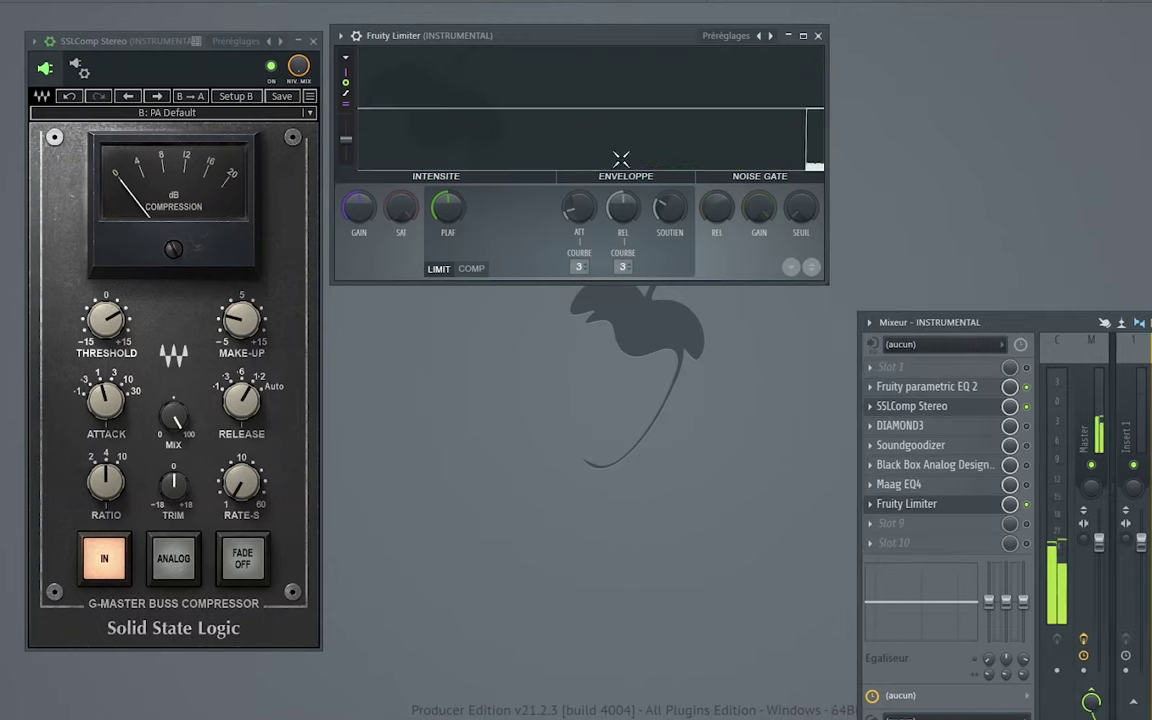
Show the playlist and select the first REFRAIN section, bars 17 to 21, as the playback loop.
{"action": "left_click", "coordinate": [655, 2]}
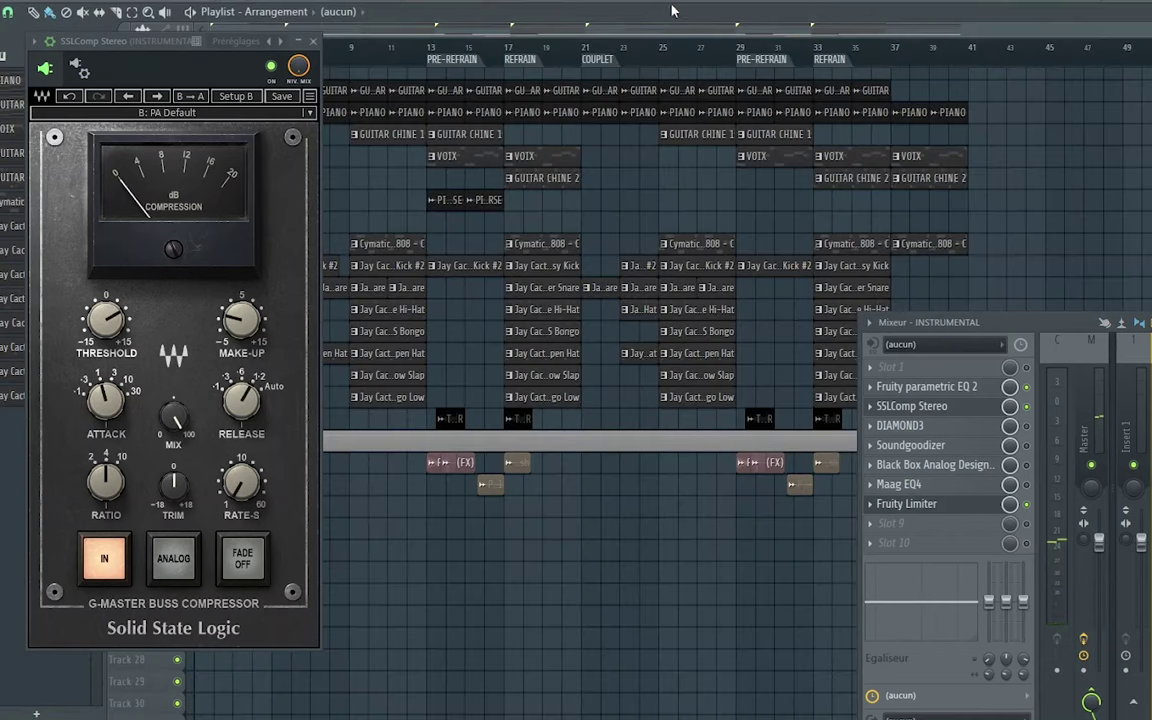
{"action": "left_click", "coordinate": [511, 57]}
{"action": "scroll", "coordinate": [513, 57], "scroll_direction": "up", "scroll_amount": 3}
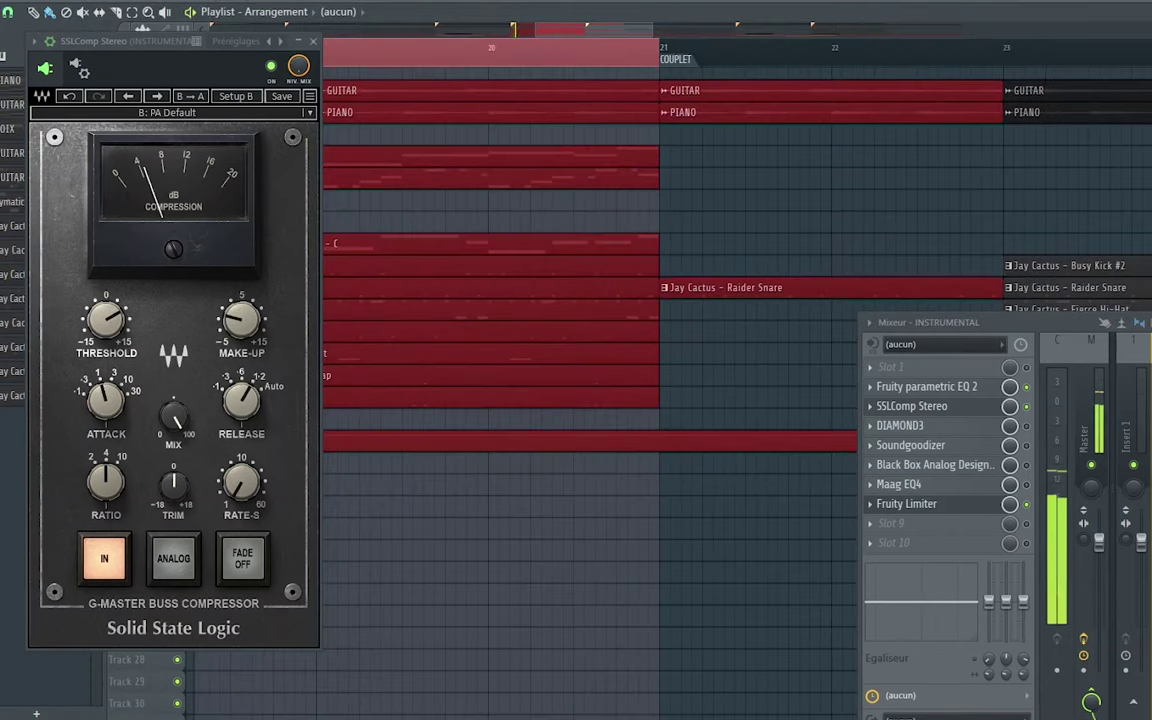
Hide the playlist and enlarge the Fruity Limiter window, keeping the mixer clear of it.
{"action": "left_click", "coordinate": [655, 2]}
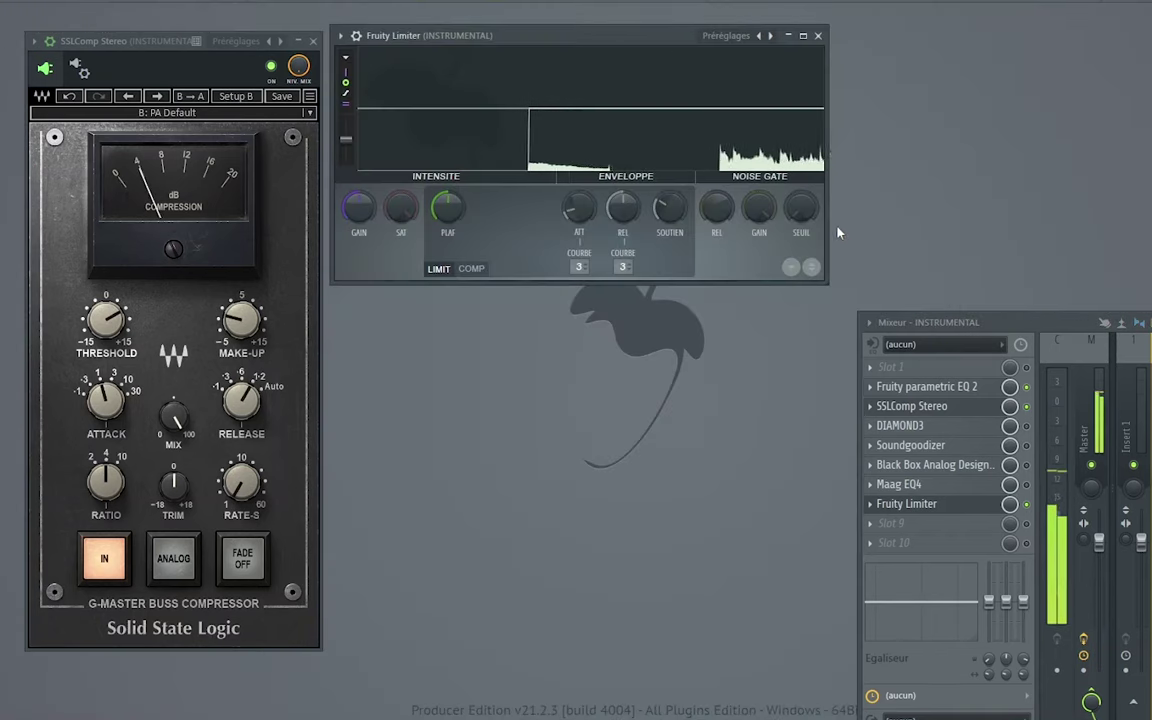
{"action": "left_click_drag", "start_coordinate": [827, 282], "coordinate": [865, 342]}
{"action": "left_click_drag", "start_coordinate": [930, 323], "coordinate": [991, 325]}
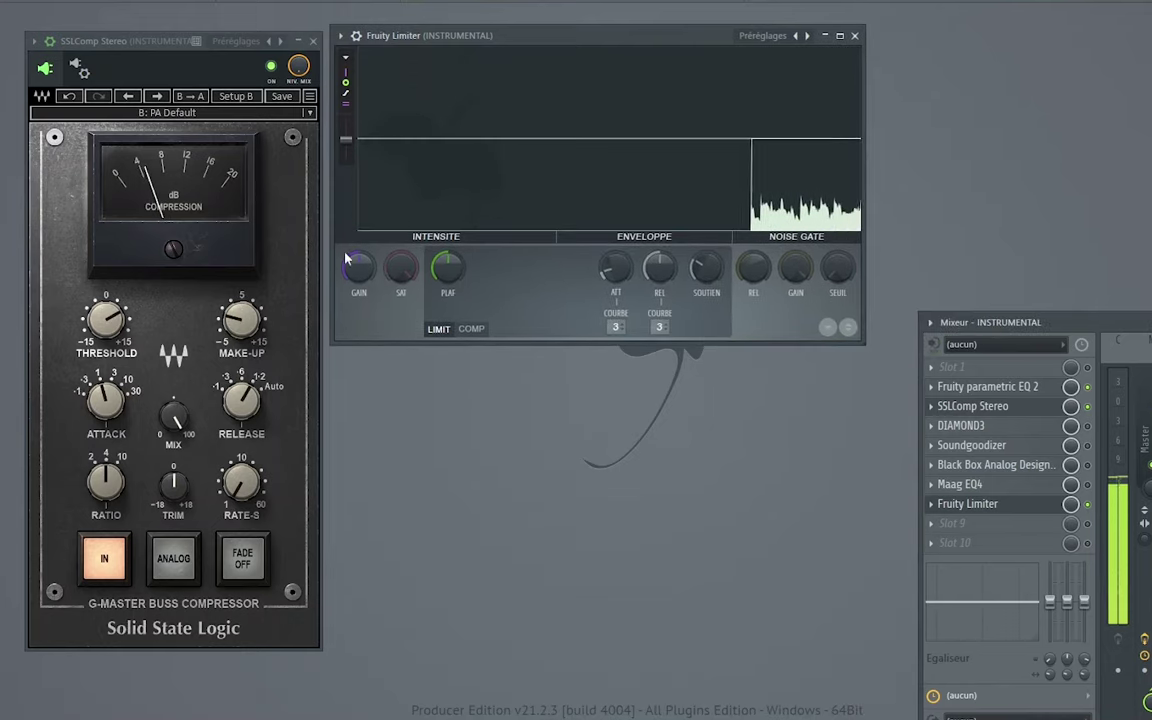
Set the SSLComp Stereo attack to 10 and lower its threshold to about -15.
{"action": "left_click_drag", "start_coordinate": [105, 402], "coordinate": [105, 390]}
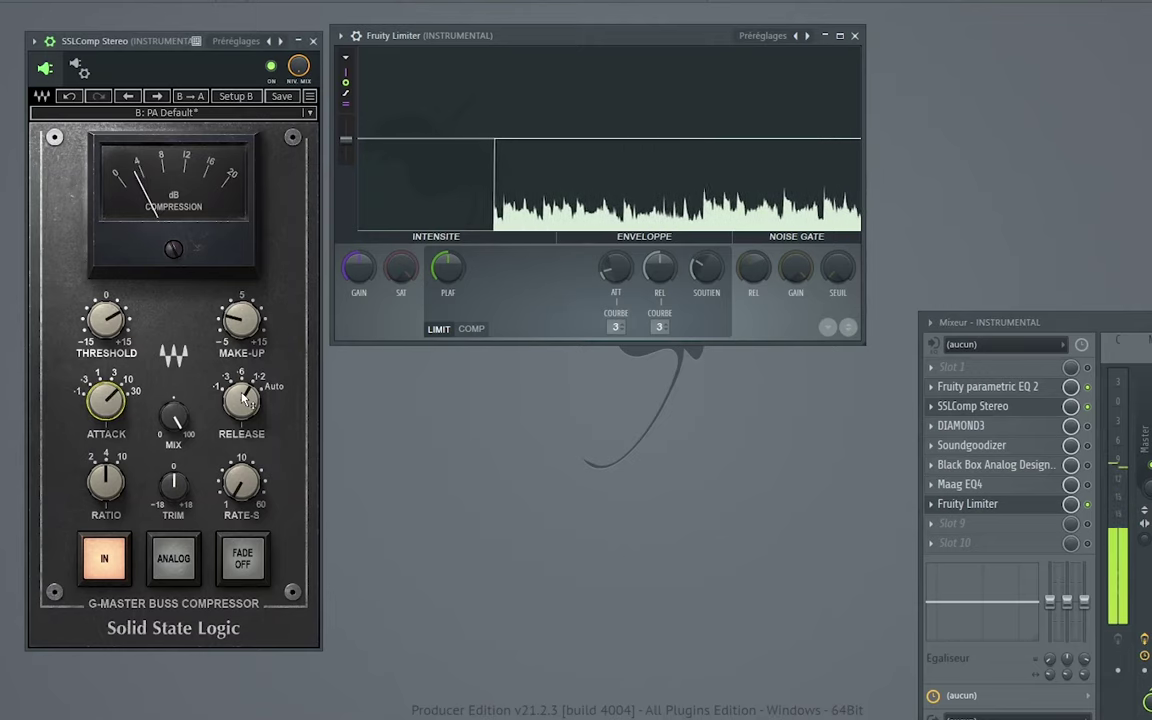
{"action": "mouse_move", "coordinate": [105, 320]}
{"action": "left_mouse_down"}
{"action": "mouse_move", "coordinate": [105, 302]}
{"action": "mouse_move", "coordinate": [105, 344]}
{"action": "left_mouse_up"}
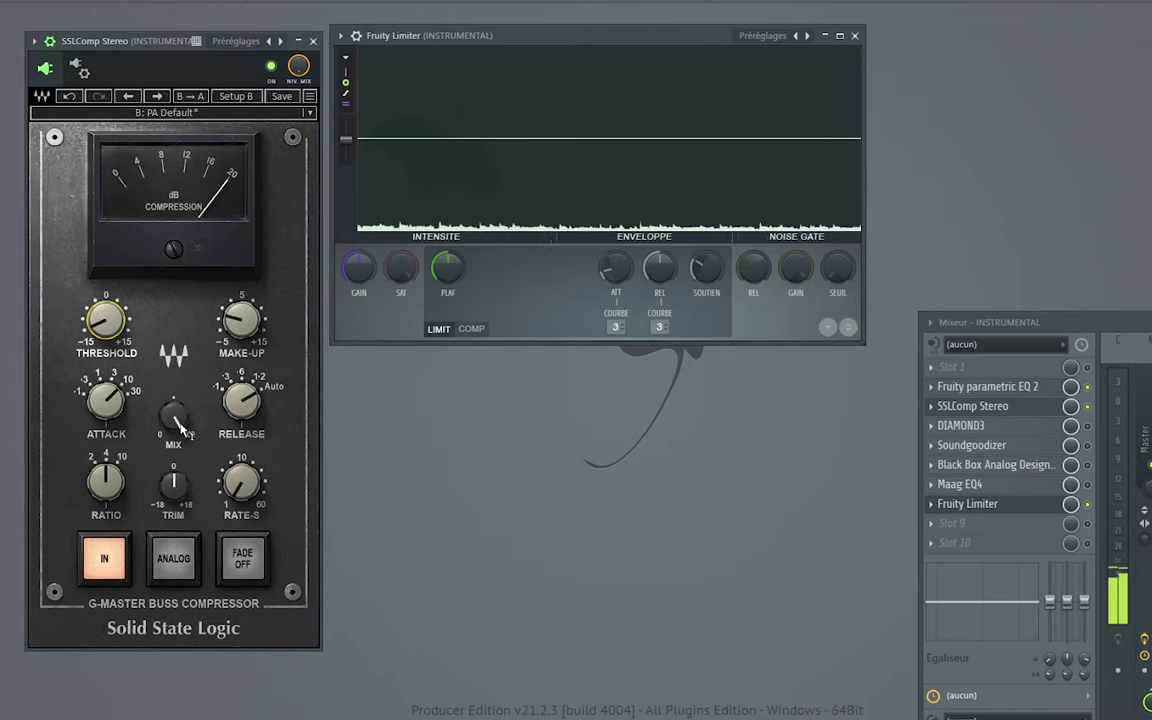
Set the SSLComp Stereo mix to about 50 and its make-up to about 6, comparing against the bypassed signal.
{"action": "left_click_drag", "start_coordinate": [178, 420], "coordinate": [178, 450]}
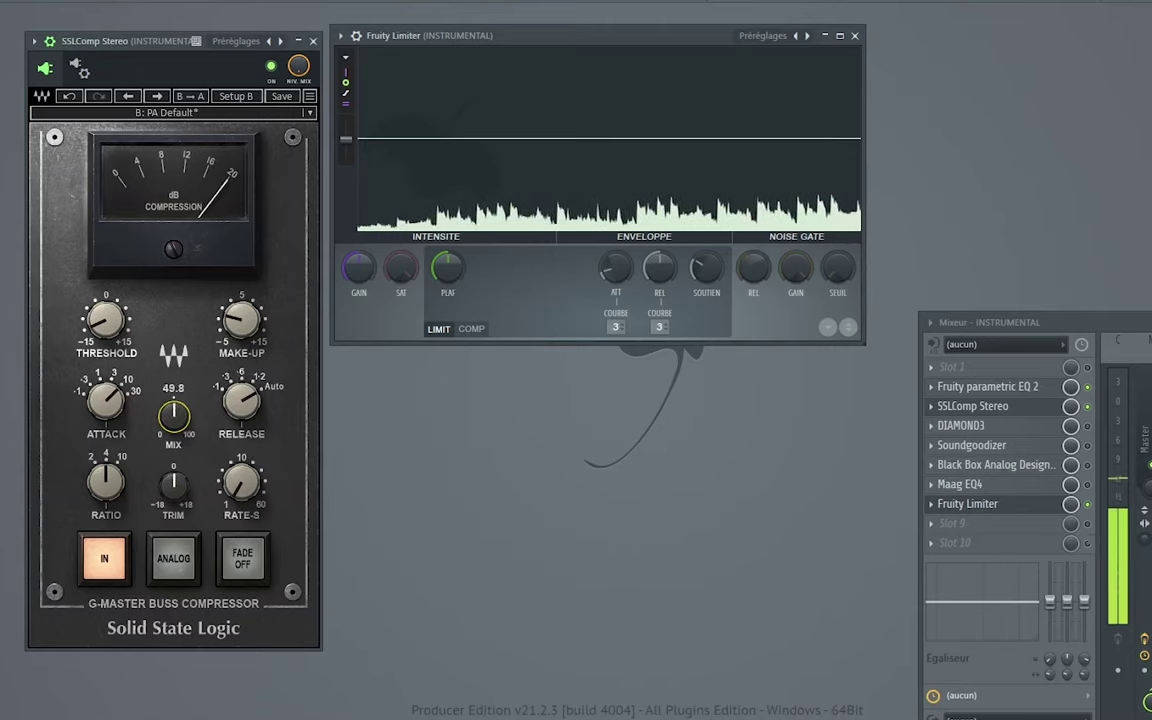
{"action": "left_click", "coordinate": [1095, 418]}
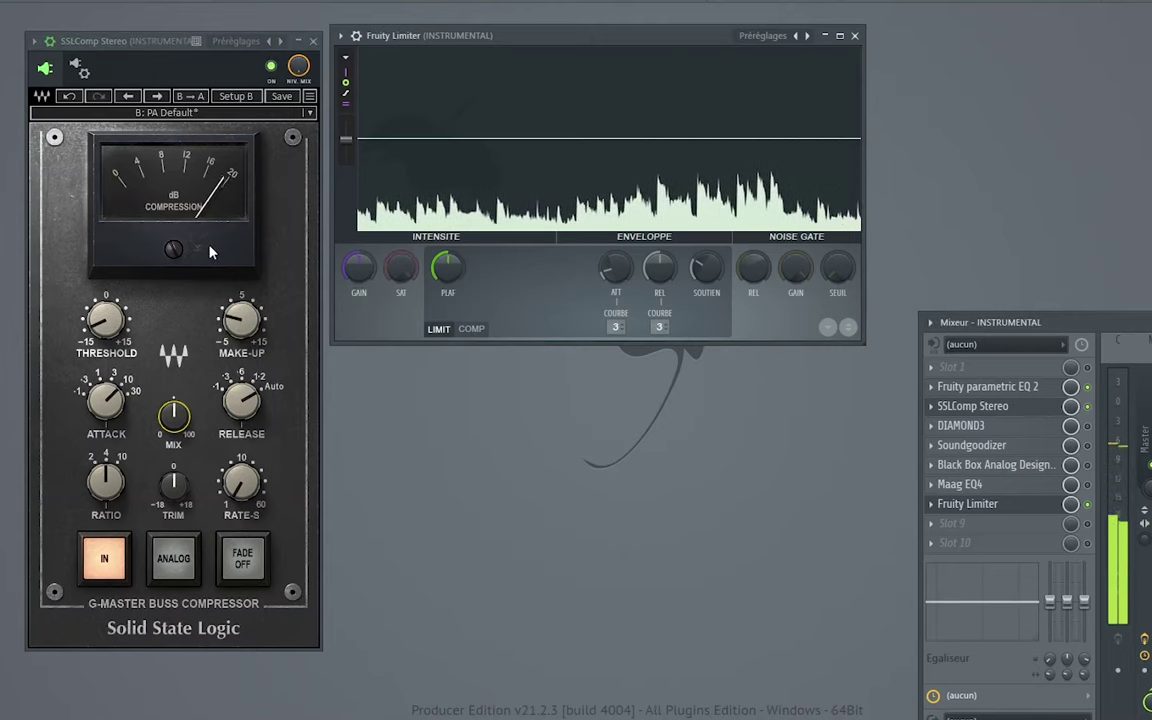
{"action": "left_click_drag", "start_coordinate": [241, 320], "coordinate": [241, 298]}
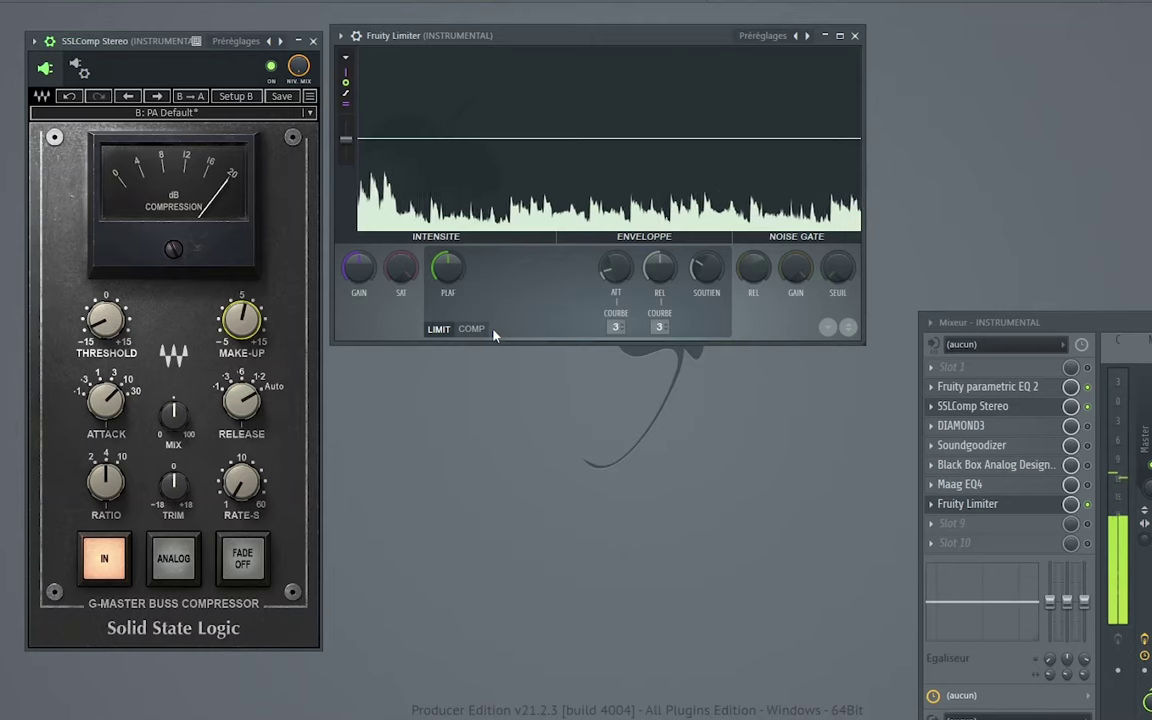
{"action": "left_click", "coordinate": [1088, 407]}
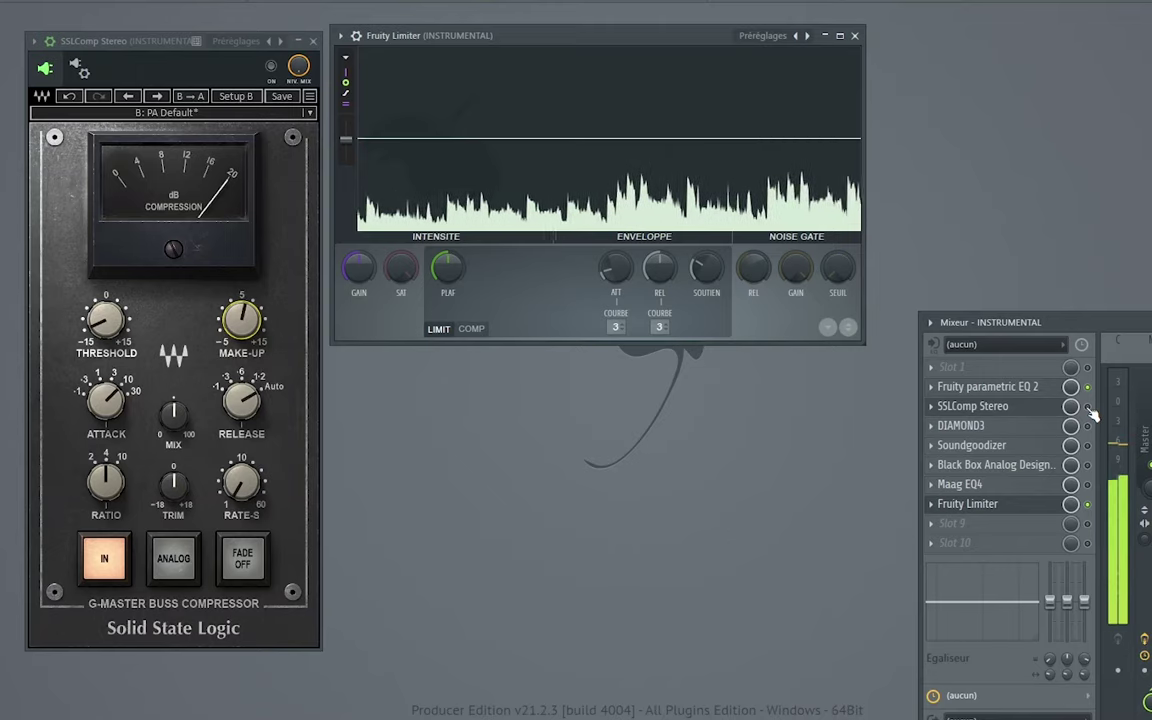
{"action": "left_click", "coordinate": [1088, 407]}
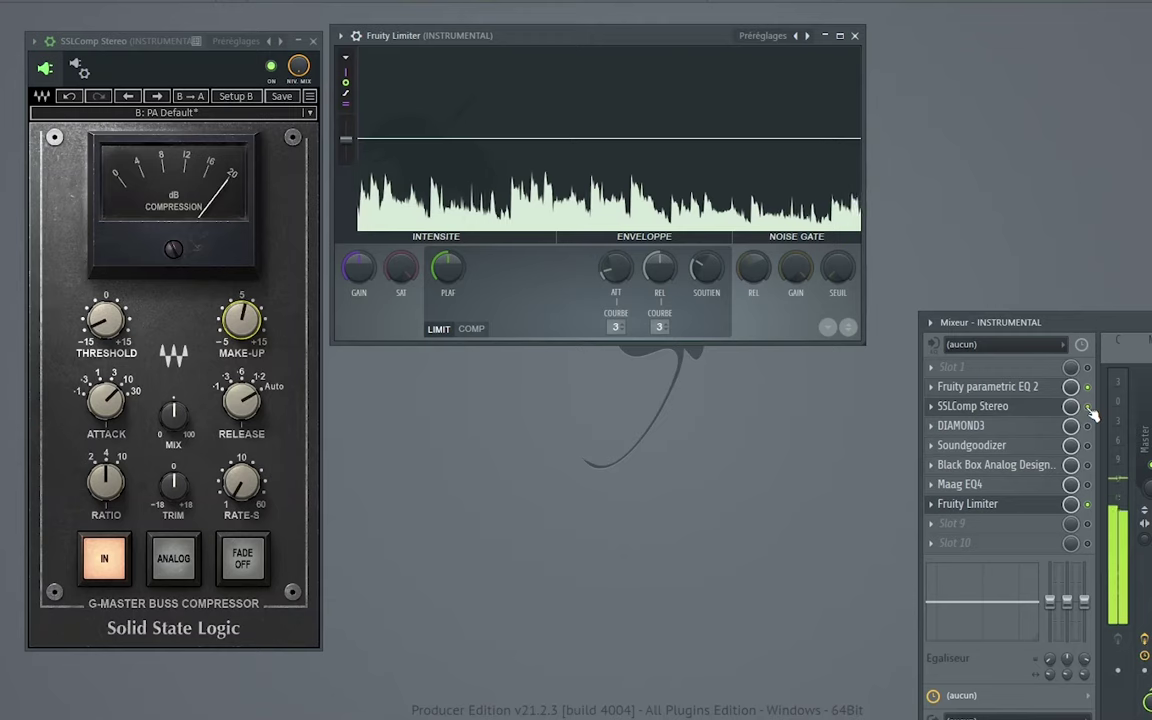
Stop playback and undo the last make-up and mix changes in SSLComp Stereo.
{"action": "key", "text": "space"}
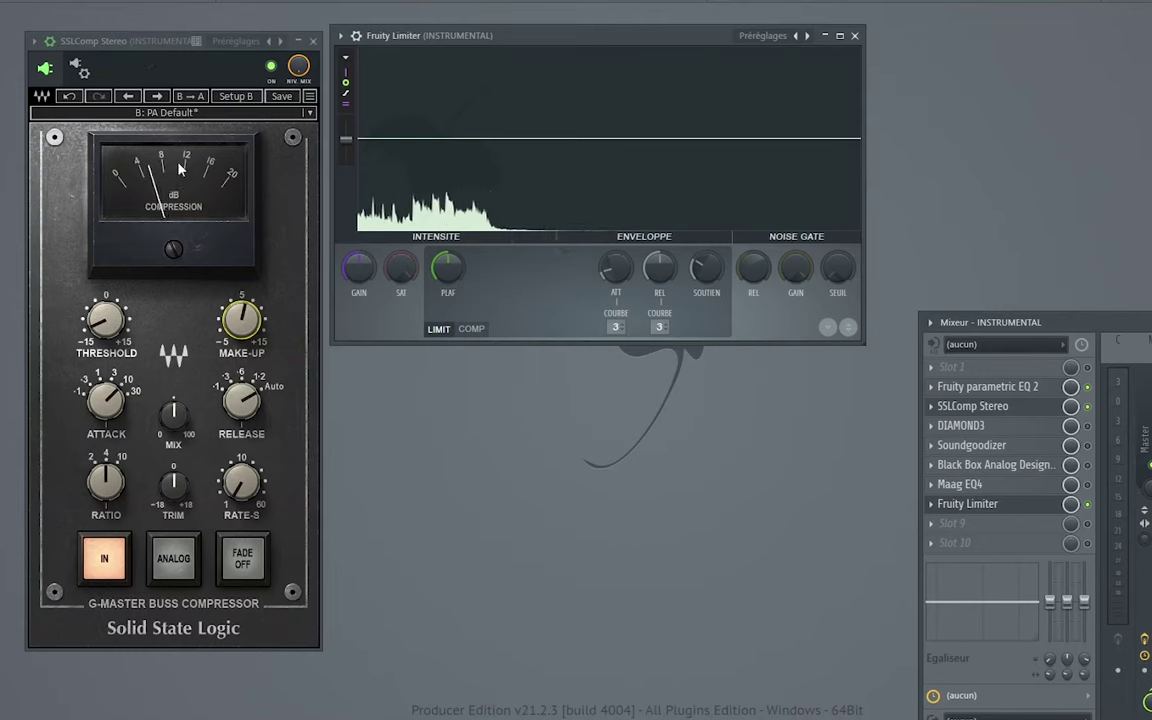
{"action": "left_click", "coordinate": [71, 96]}
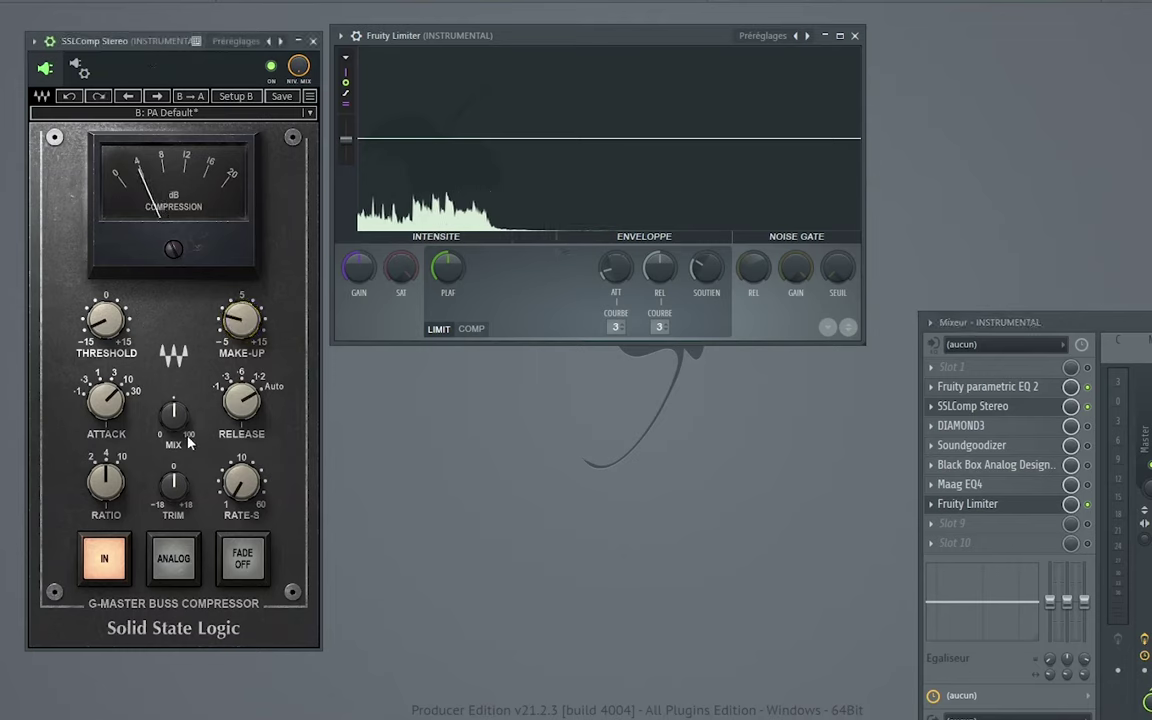
{"action": "left_click", "coordinate": [68, 97]}
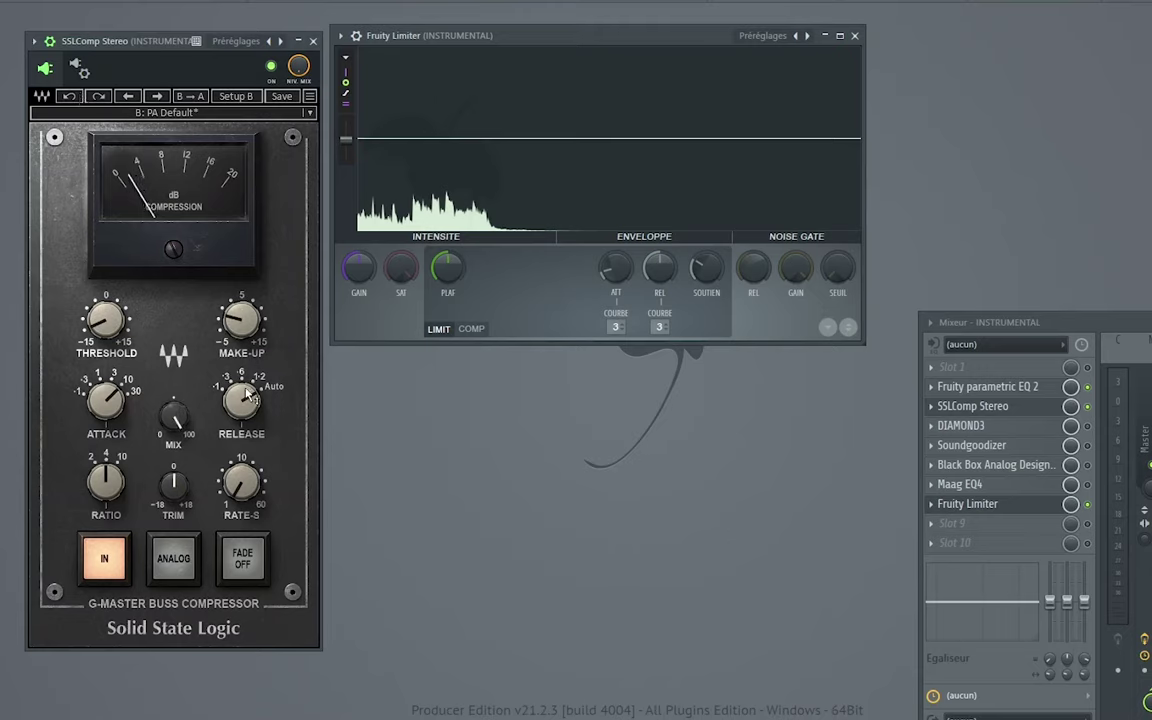
Start from the maximum threshold, set the attack to .1 ms, and lower the threshold to about 4 during playback.
{"action": "left_click_drag", "start_coordinate": [109, 333], "coordinate": [109, 255]}
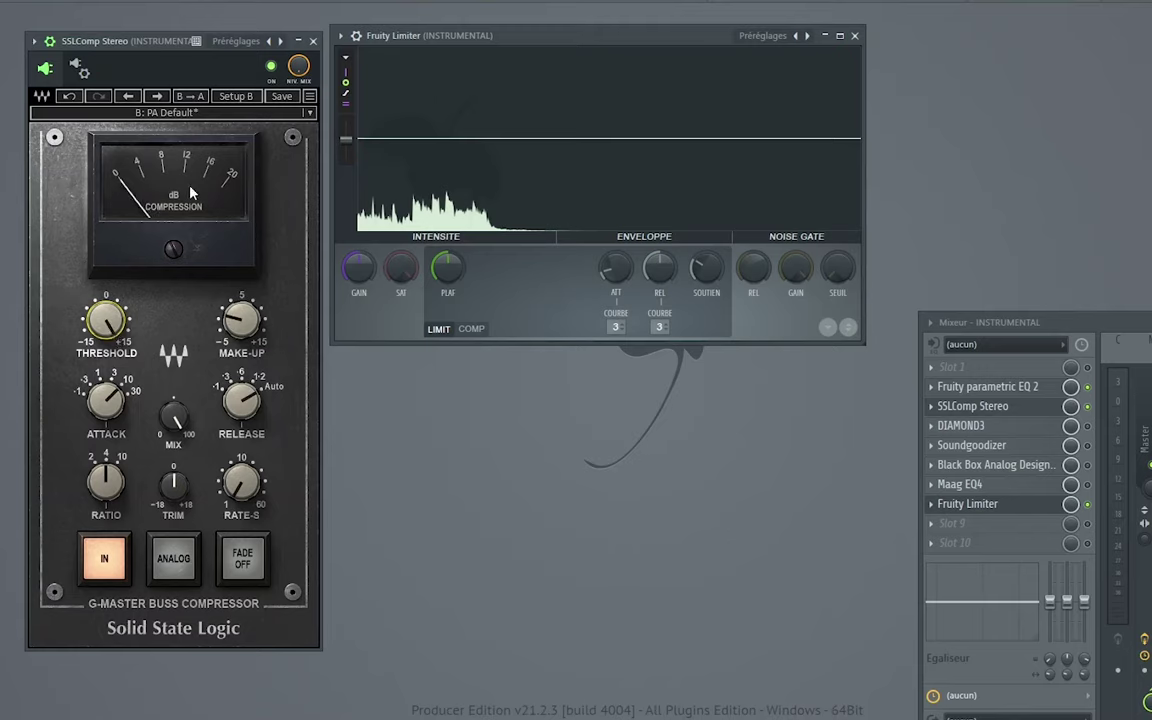
{"action": "left_click", "coordinate": [244, 323]}
{"action": "left_click_drag", "start_coordinate": [113, 404], "coordinate": [113, 442]}
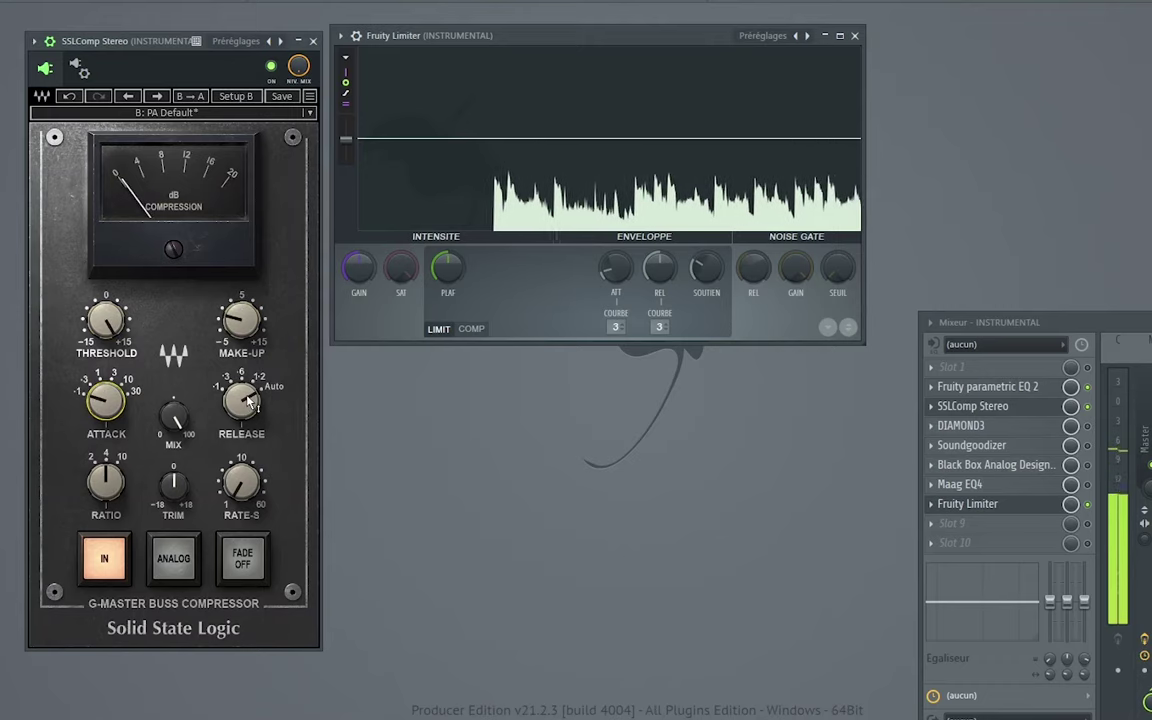
{"action": "left_click_drag", "start_coordinate": [106, 320], "coordinate": [106, 292]}
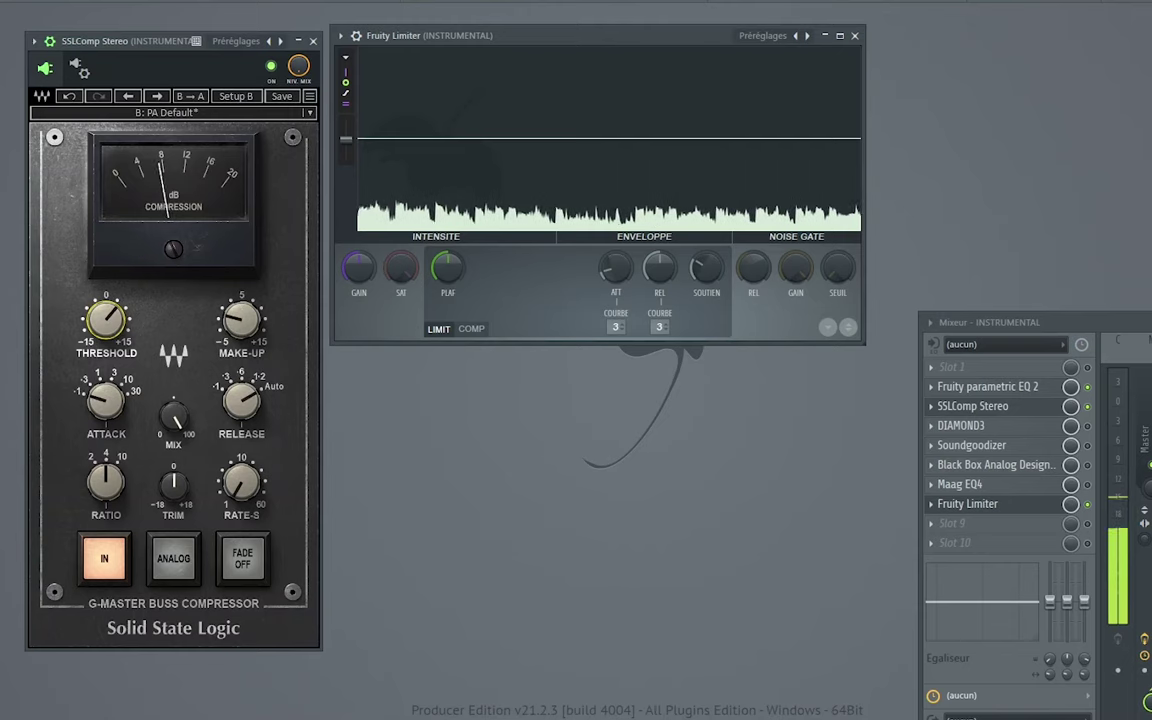
Expose the mixer tracks, look through the drum and FX channels, and clear the mixer away from the Fruity Limiter.
{"action": "left_click_drag", "start_coordinate": [918, 375], "coordinate": [502, 375]}
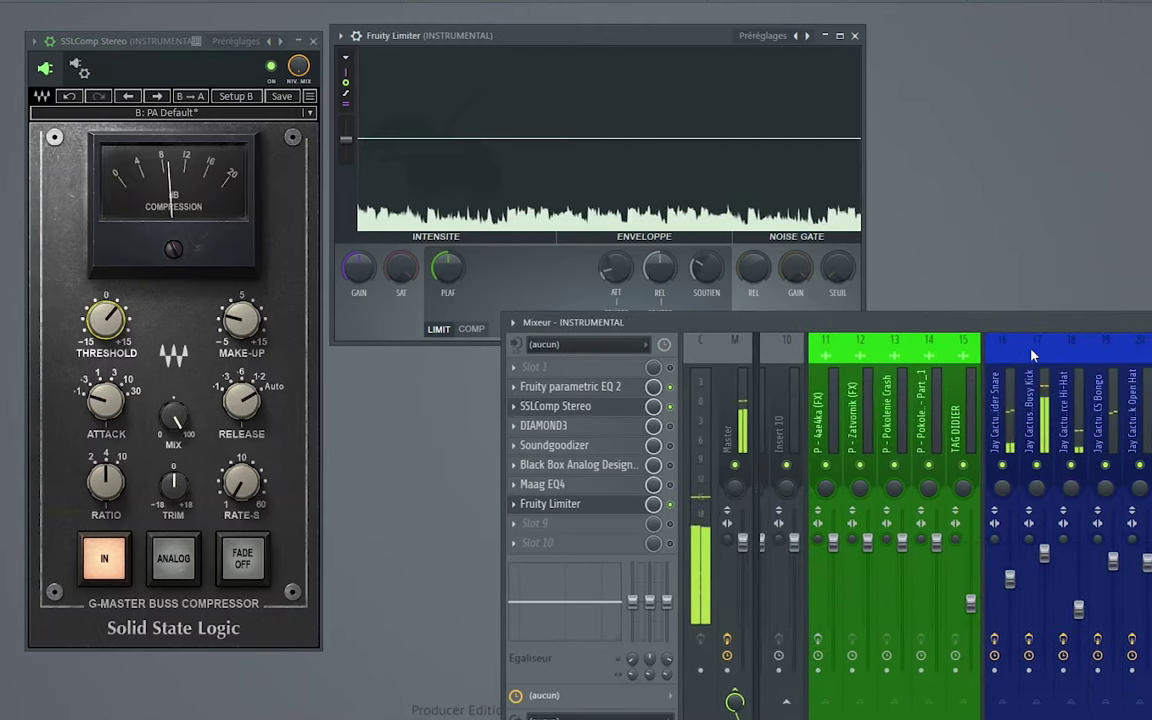
{"action": "scroll", "coordinate": [1033, 355], "scroll_direction": "down", "scroll_amount": 3}
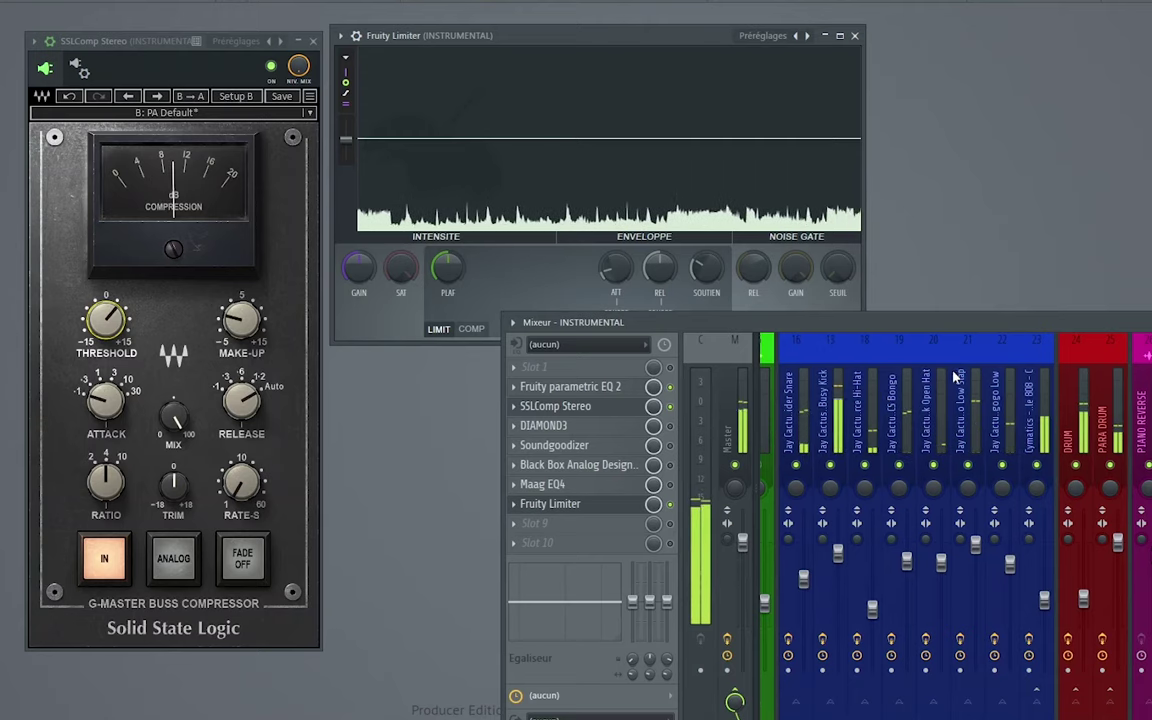
{"action": "scroll", "coordinate": [960, 368], "scroll_direction": "left", "scroll_amount": 3}
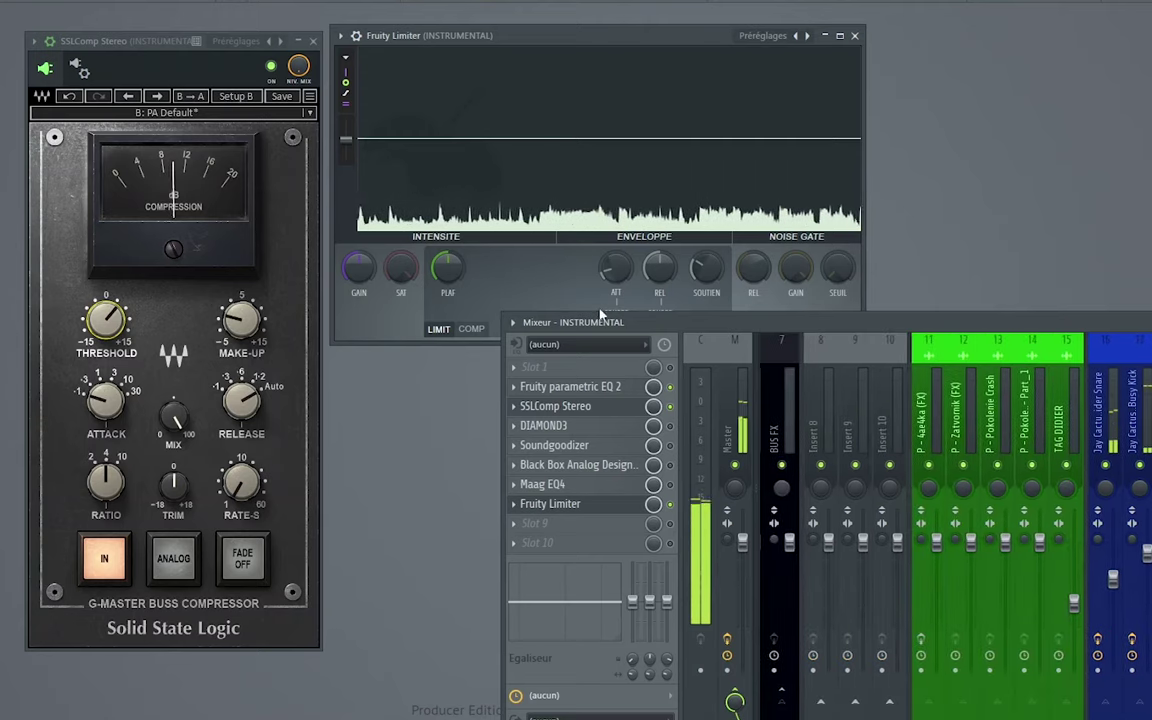
{"action": "left_click_drag", "start_coordinate": [502, 314], "coordinate": [945, 326]}
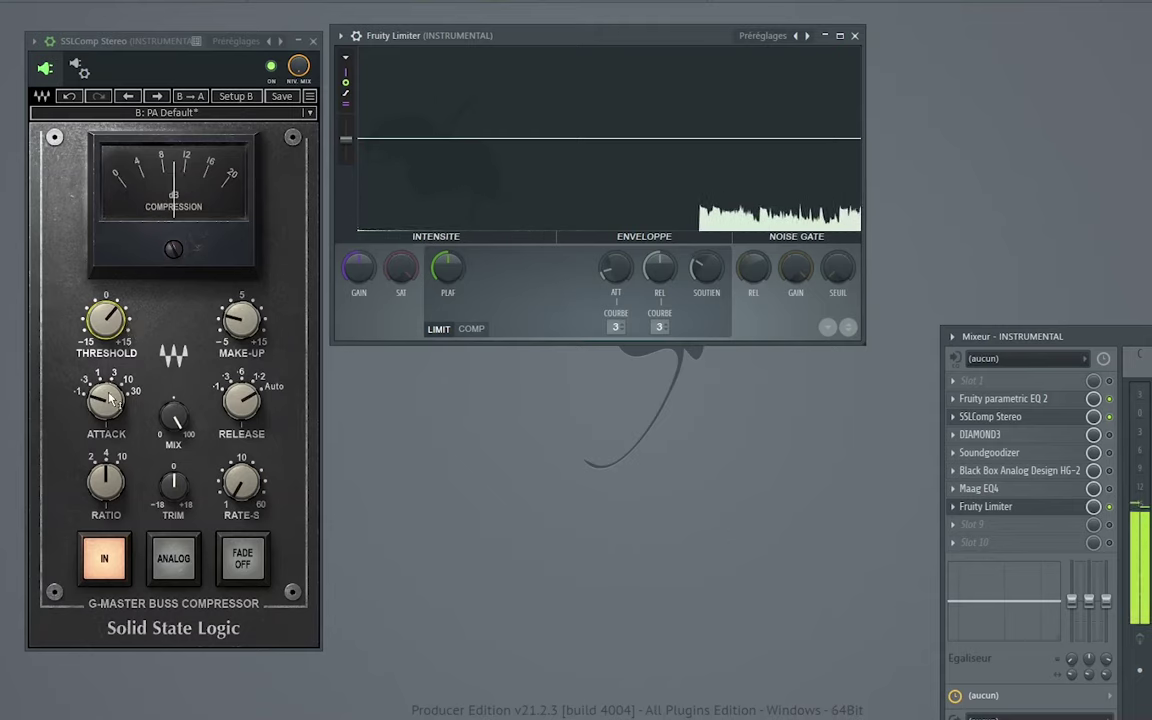
Set the SSLComp Stereo attack to 30 ms and threshold to 4.8, and compare with the compressor bypassed.
{"action": "left_click_drag", "start_coordinate": [109, 393], "coordinate": [109, 345]}
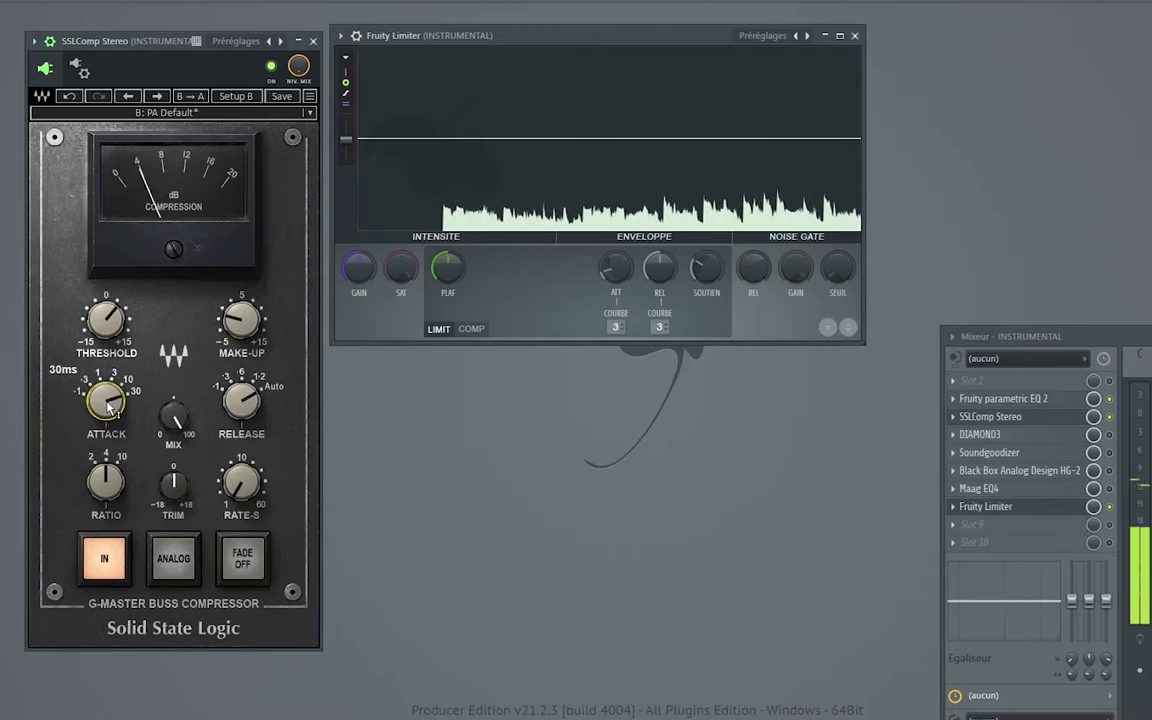
{"action": "mouse_move", "coordinate": [113, 322]}
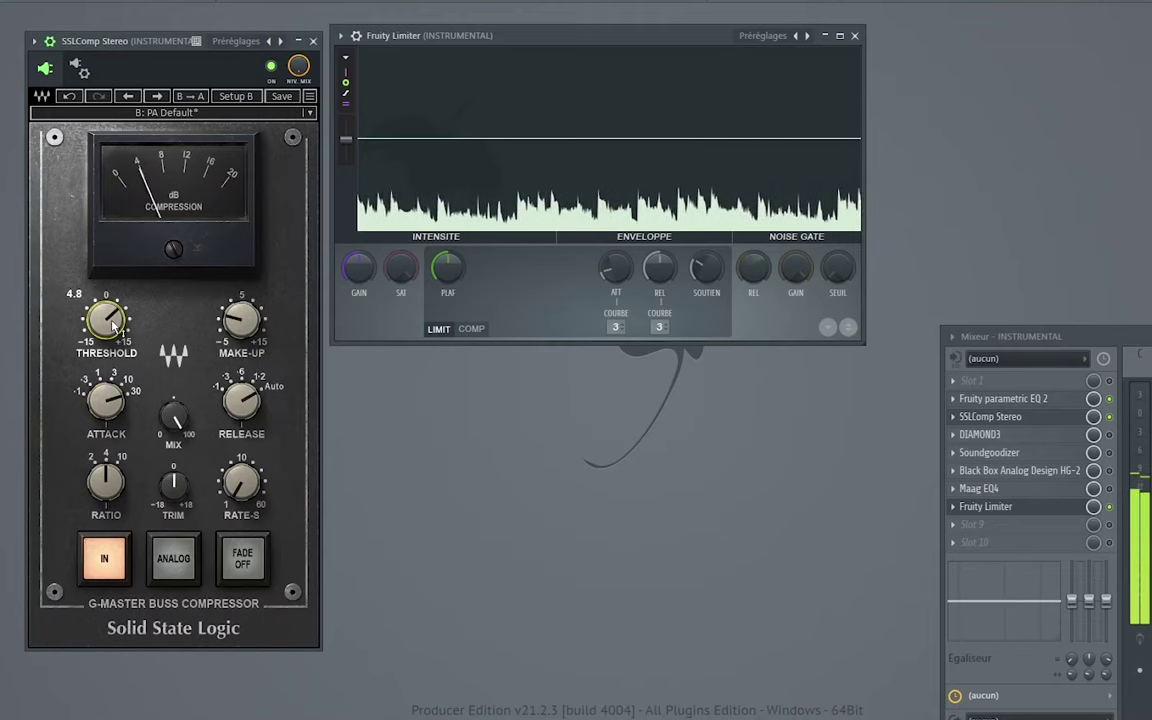
{"action": "left_click", "coordinate": [1109, 417]}
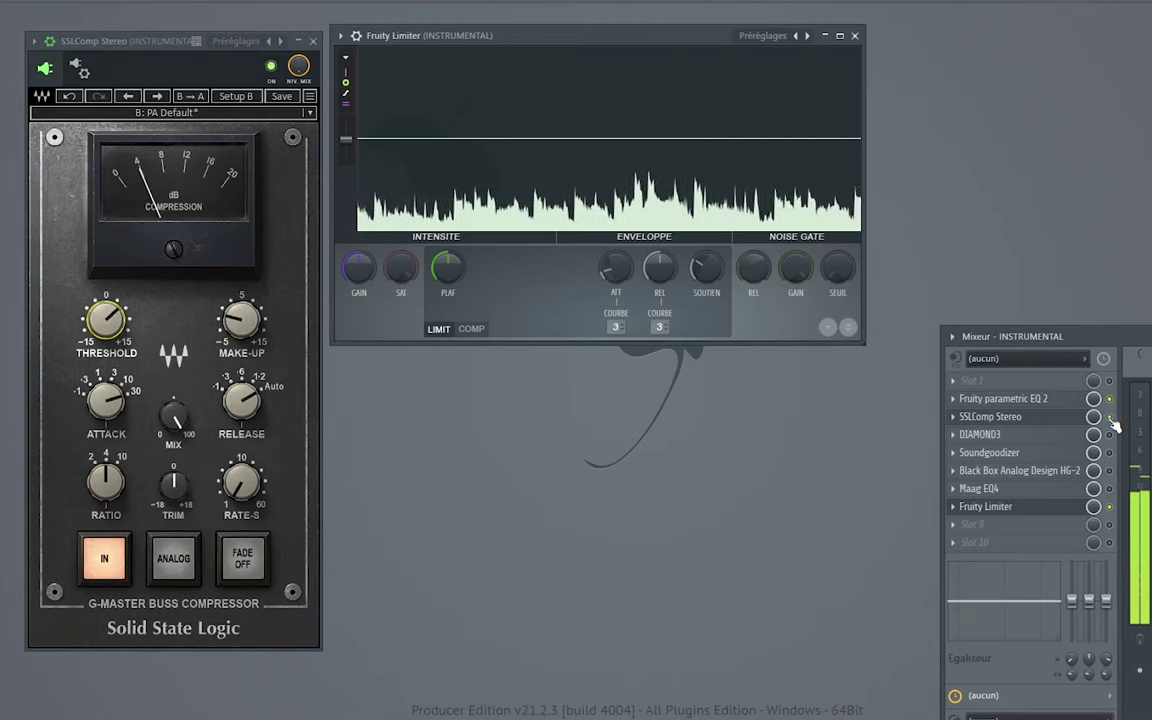
Try the SSLComp Stereo release at .1 s, Auto and .6 s while playing the loop, ending on Auto.
{"action": "left_click", "coordinate": [243, 402]}
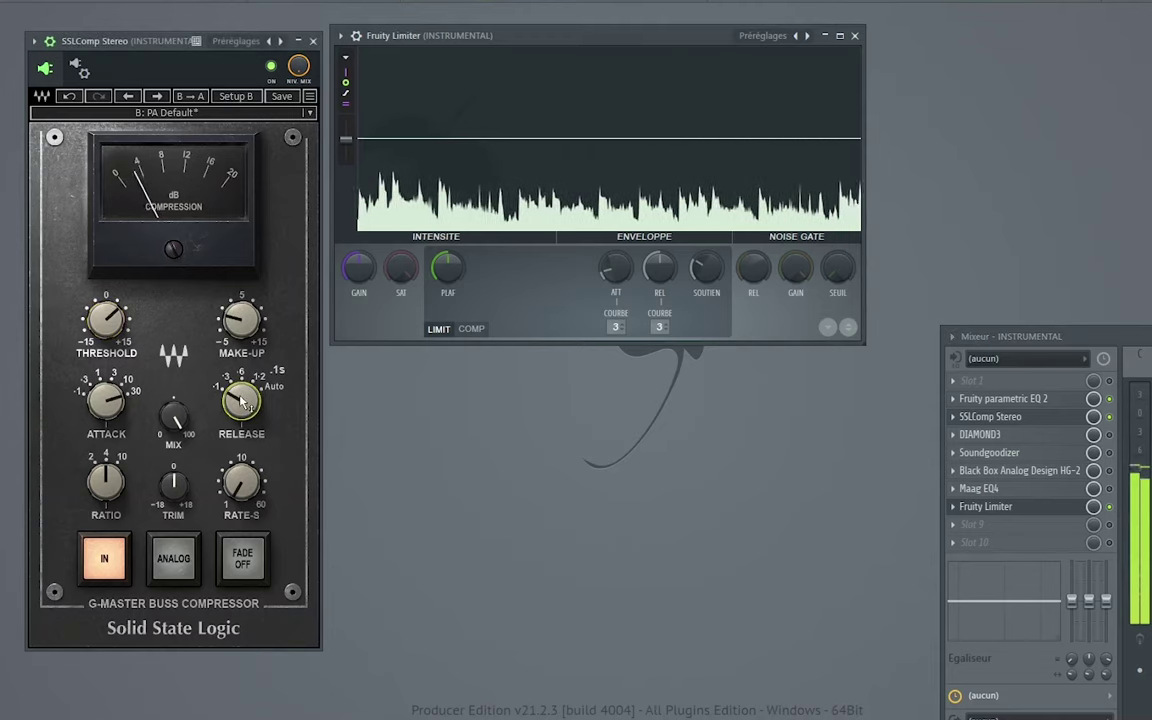
{"action": "key", "text": "space"}
{"action": "left_click_drag", "start_coordinate": [241, 402], "coordinate": [241, 350]}
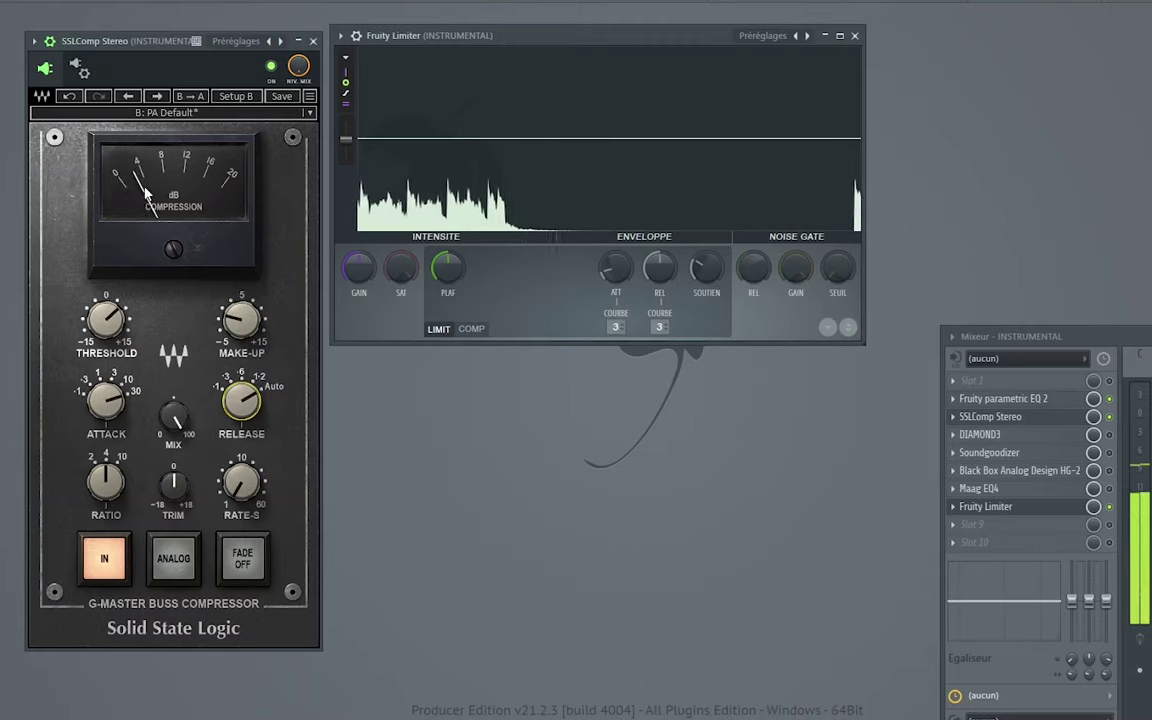
{"action": "key", "text": "space"}
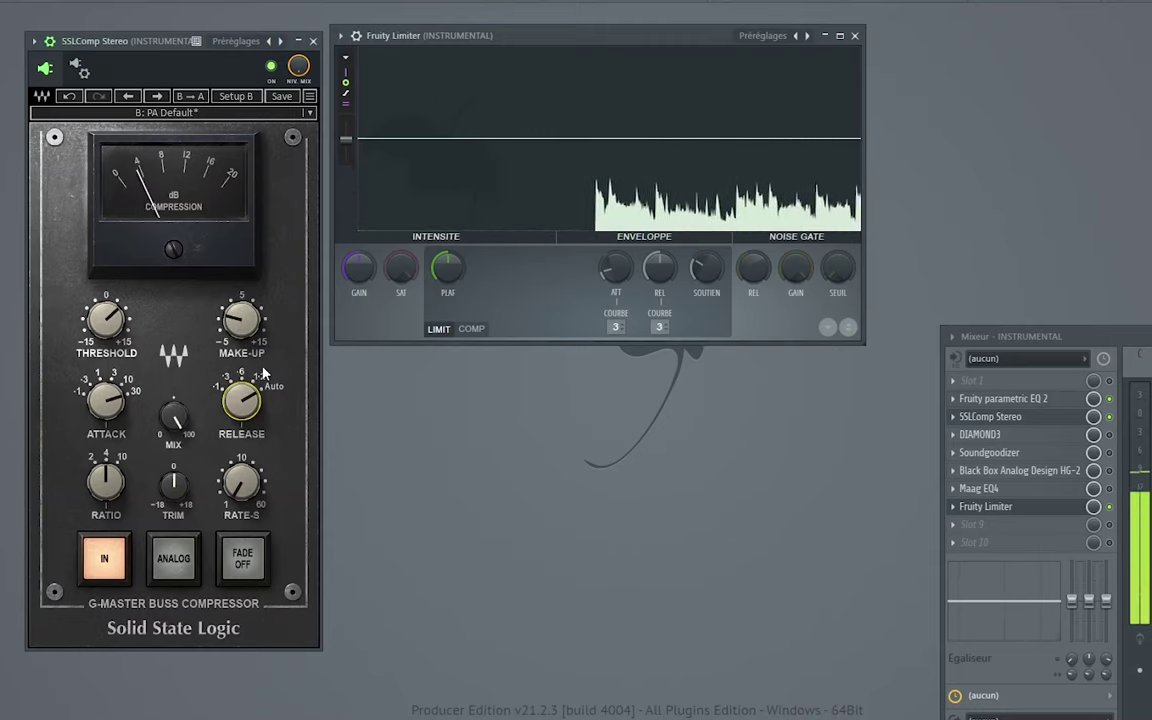
{"action": "left_click_drag", "start_coordinate": [240, 402], "coordinate": [240, 452]}
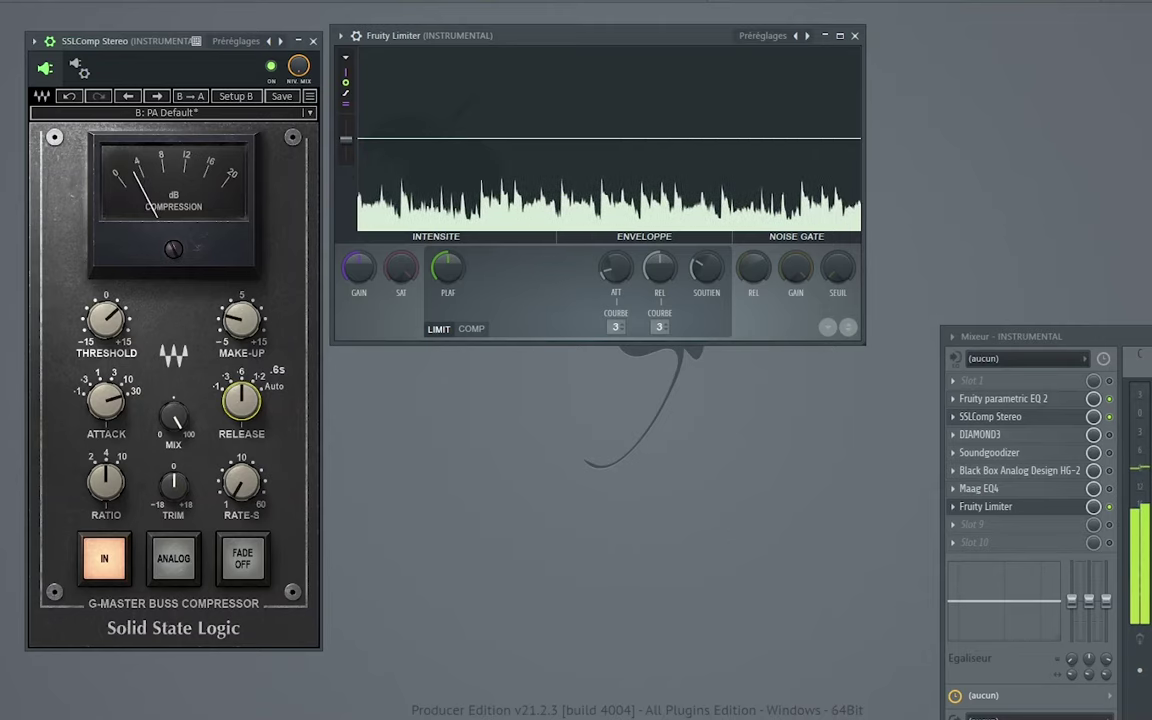
{"action": "left_click_drag", "start_coordinate": [241, 401], "coordinate": [241, 381]}
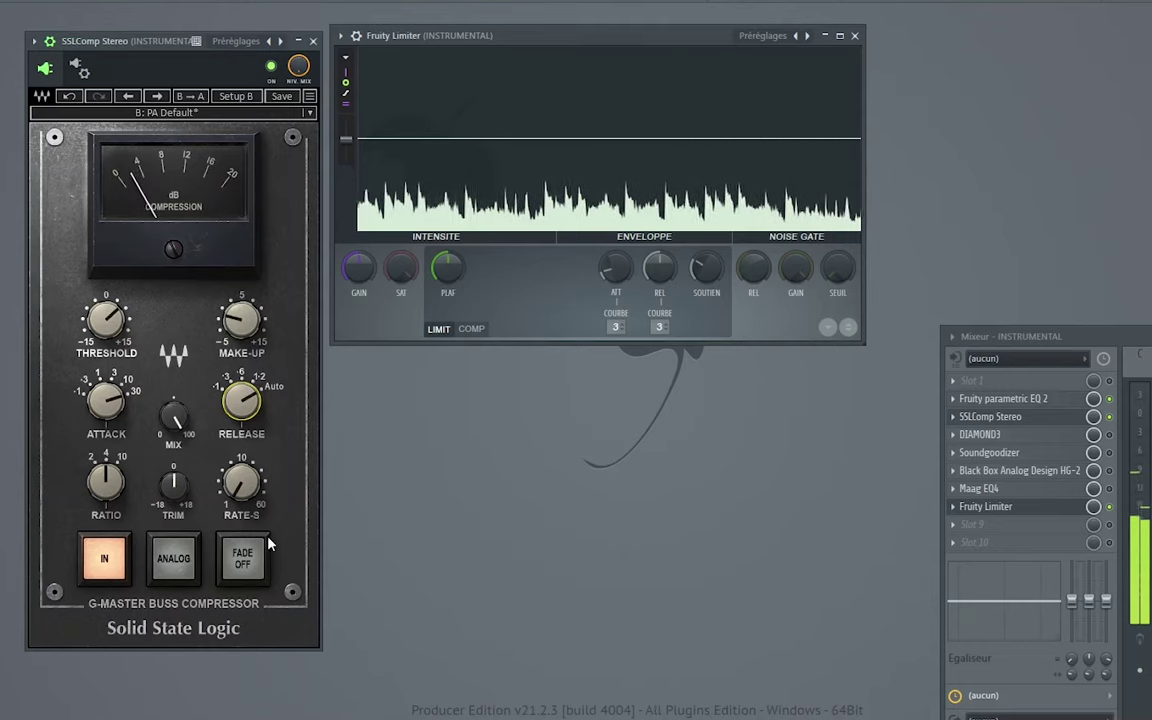
Set the SSLComp Stereo attack to 3 ms and its release to .6 s.
{"action": "left_click_drag", "start_coordinate": [124, 424], "coordinate": [124, 452]}
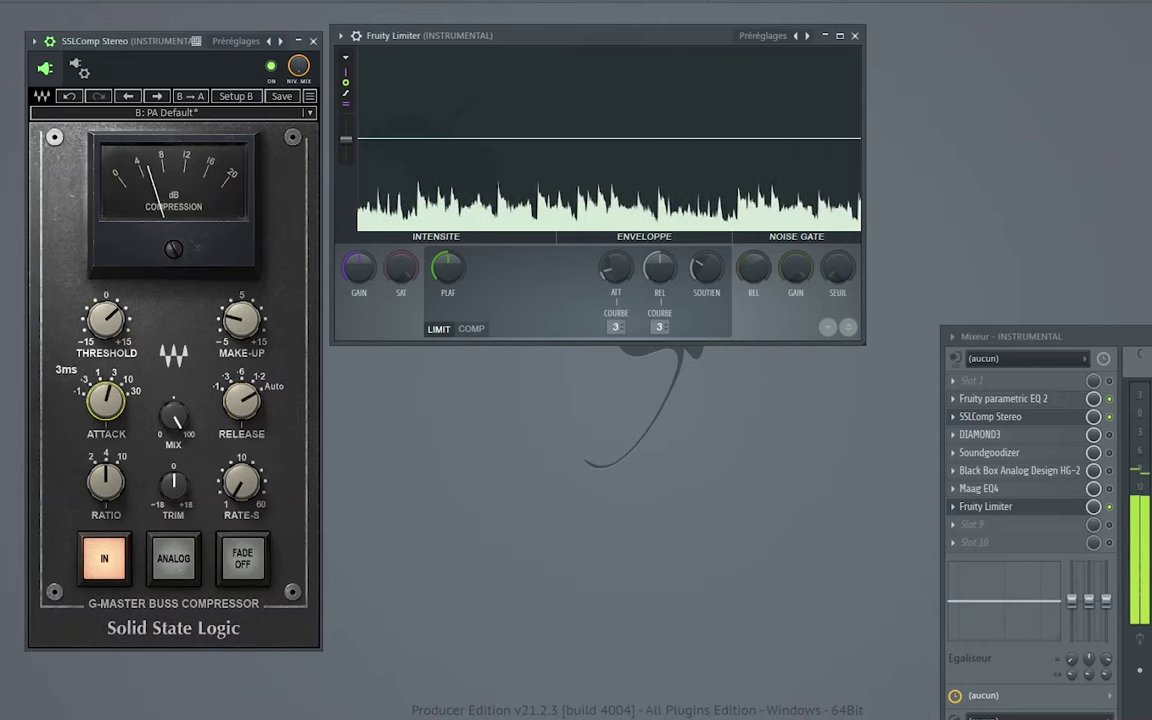
{"action": "left_click", "coordinate": [245, 396]}
{"action": "left_click_drag", "start_coordinate": [245, 396], "coordinate": [245, 404]}
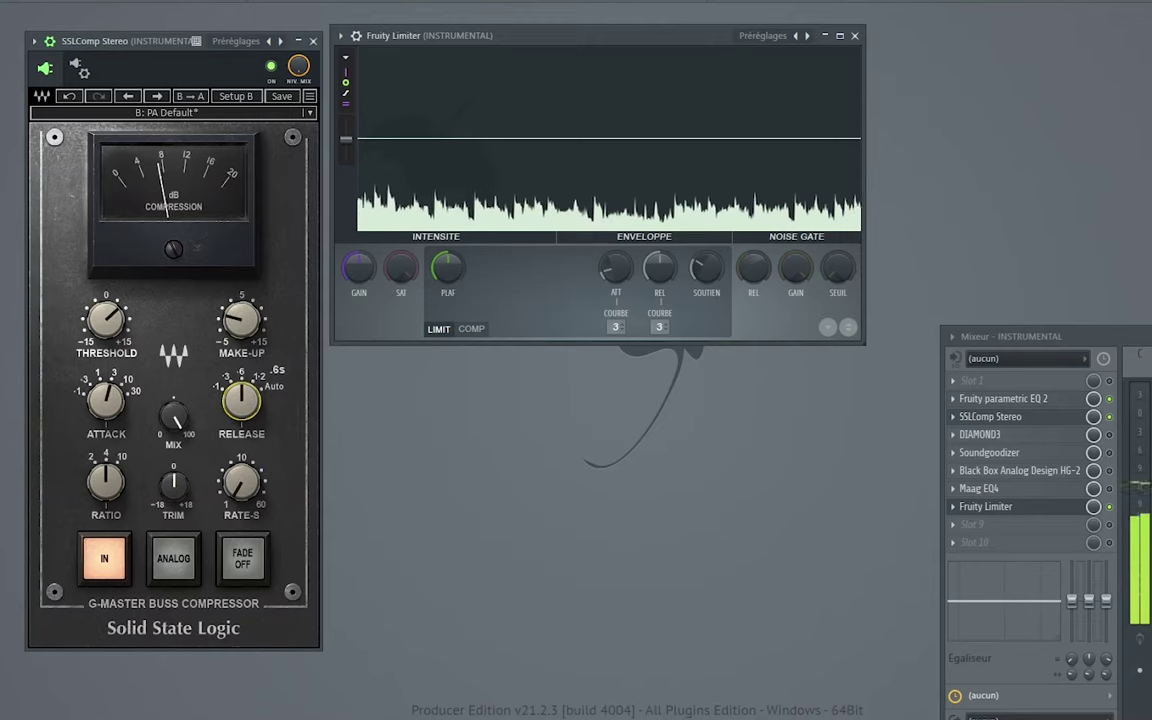
Raise the SSLComp Stereo threshold to about 7 and compare the signal with the compressor bypassed and re-enabled.
{"action": "left_click", "coordinate": [106, 320]}
{"action": "left_click_drag", "start_coordinate": [106, 320], "coordinate": [106, 314]}
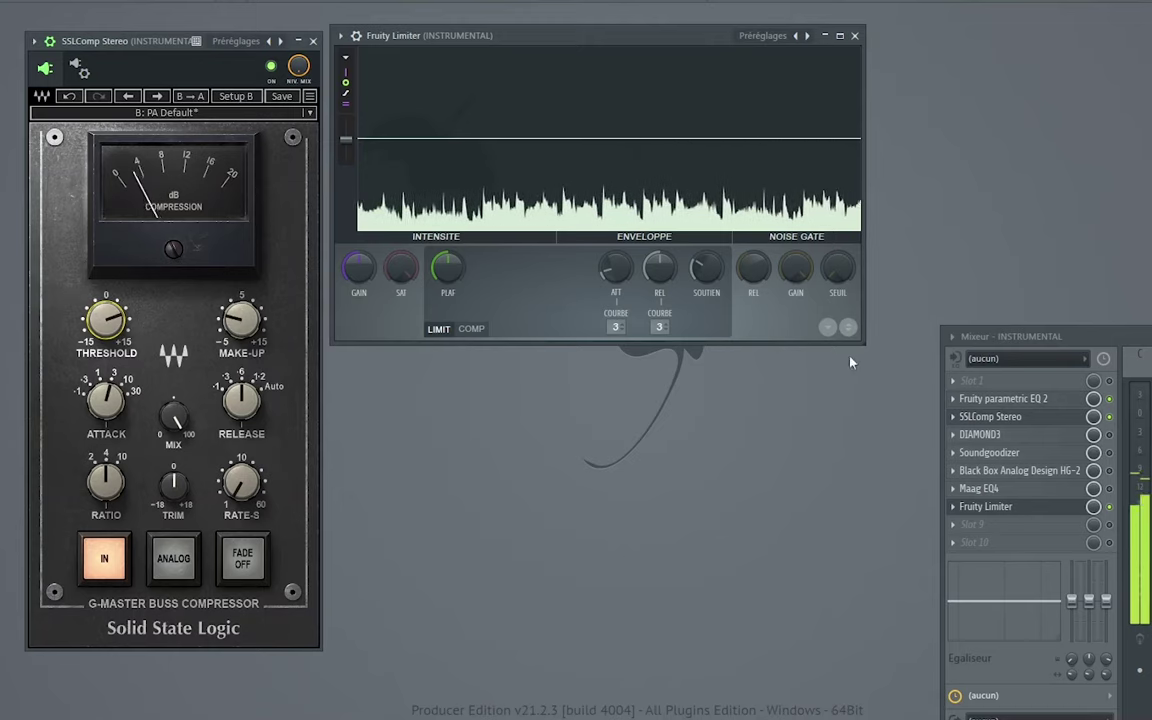
{"action": "left_click", "coordinate": [1109, 417]}
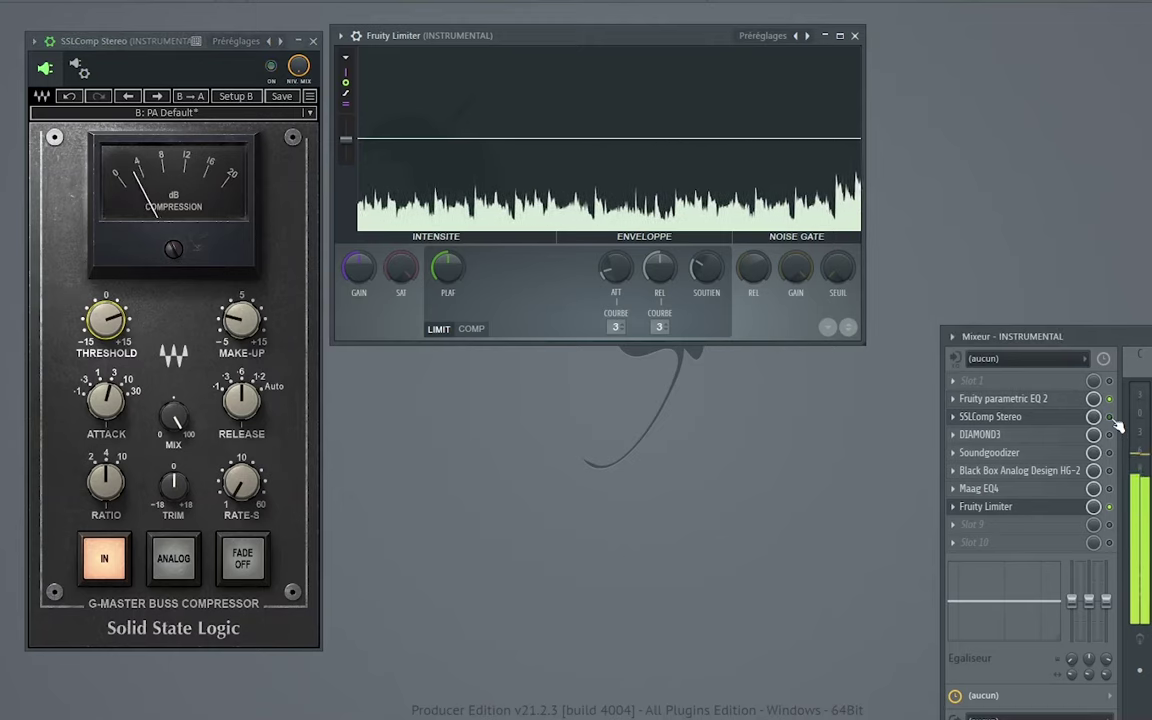
{"action": "left_click", "coordinate": [1109, 417]}
Set the SSLComp Stereo make-up to 3.1, compare against the bypassed signal, and stop playback.
{"action": "left_click_drag", "start_coordinate": [241, 320], "coordinate": [241, 299]}
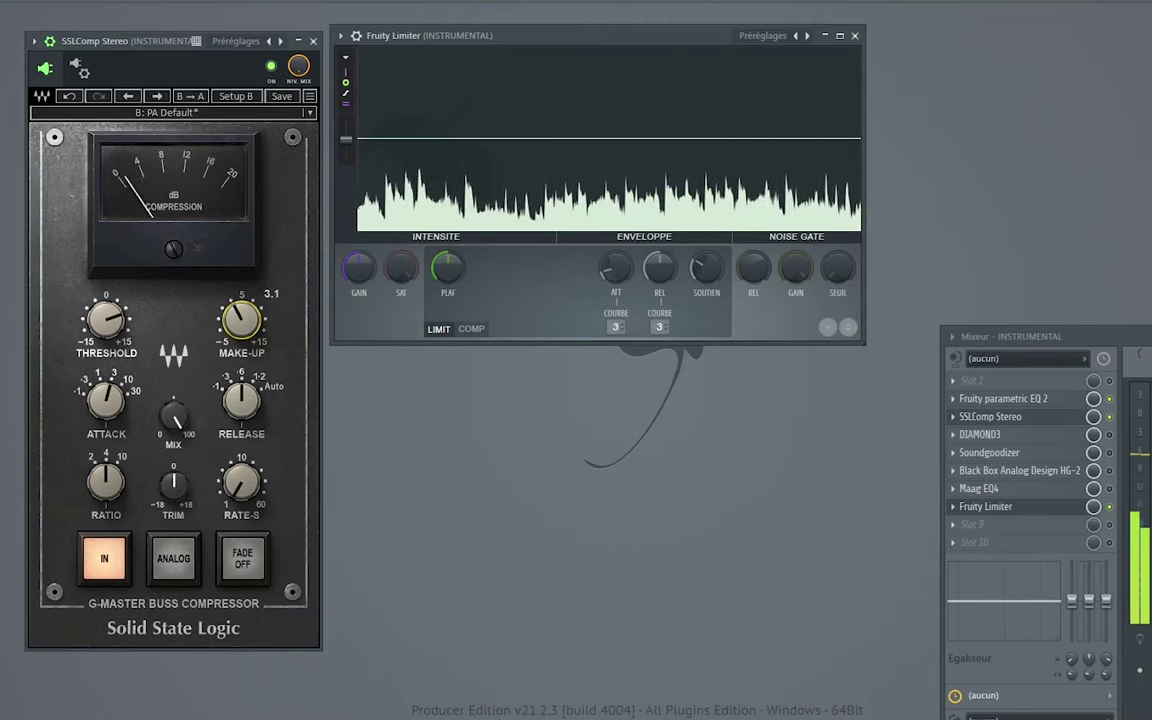
{"action": "left_click", "coordinate": [1110, 418]}
{"action": "left_click", "coordinate": [1111, 419]}
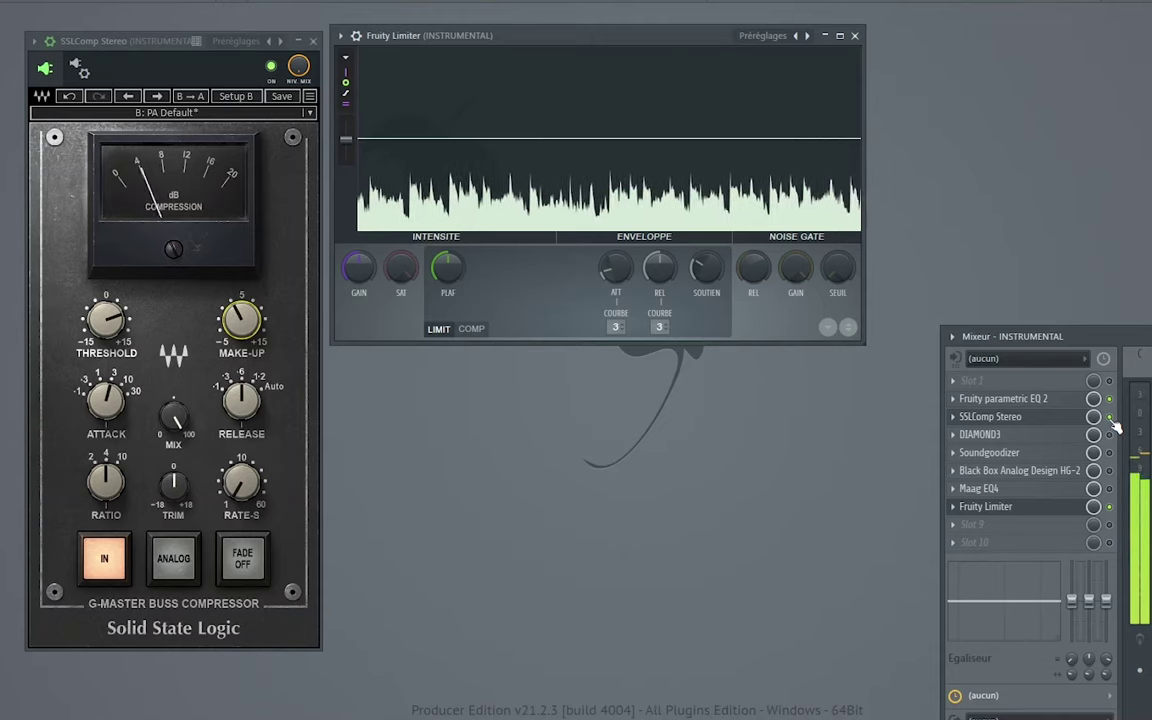
{"action": "key", "text": "space"}
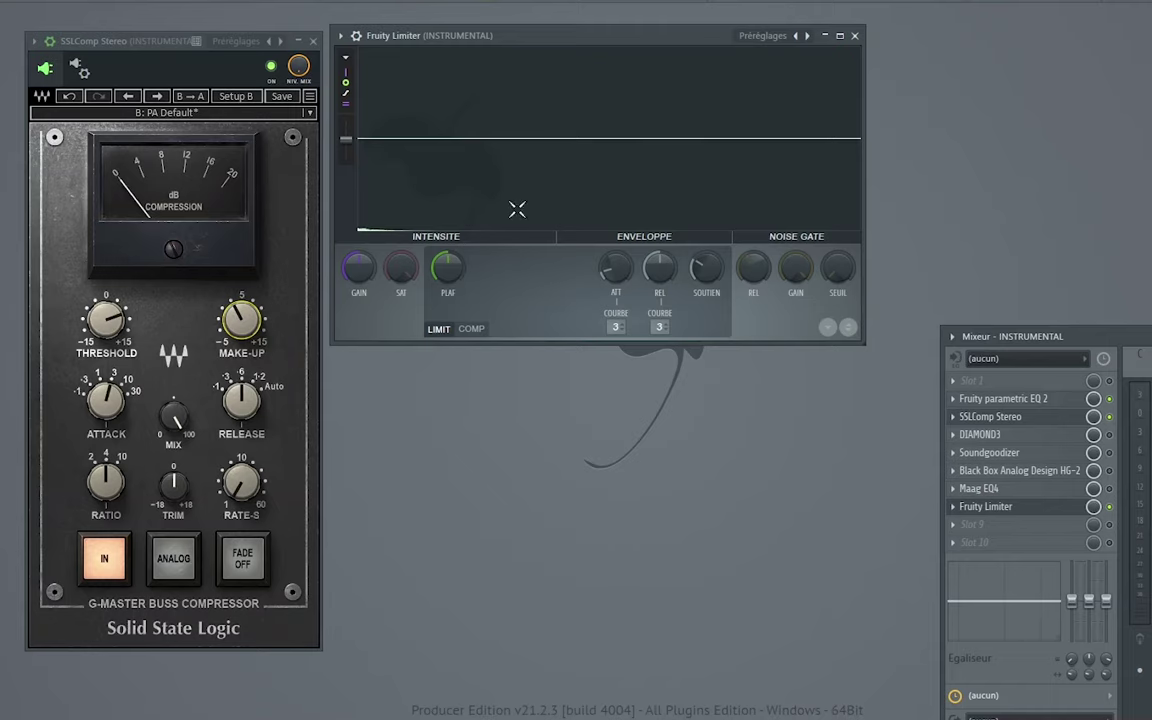
Move the Fruity Limiter window lower, keeping it between the compressor and the mixer.
{"action": "left_click_drag", "start_coordinate": [545, 40], "coordinate": [569, 189]}
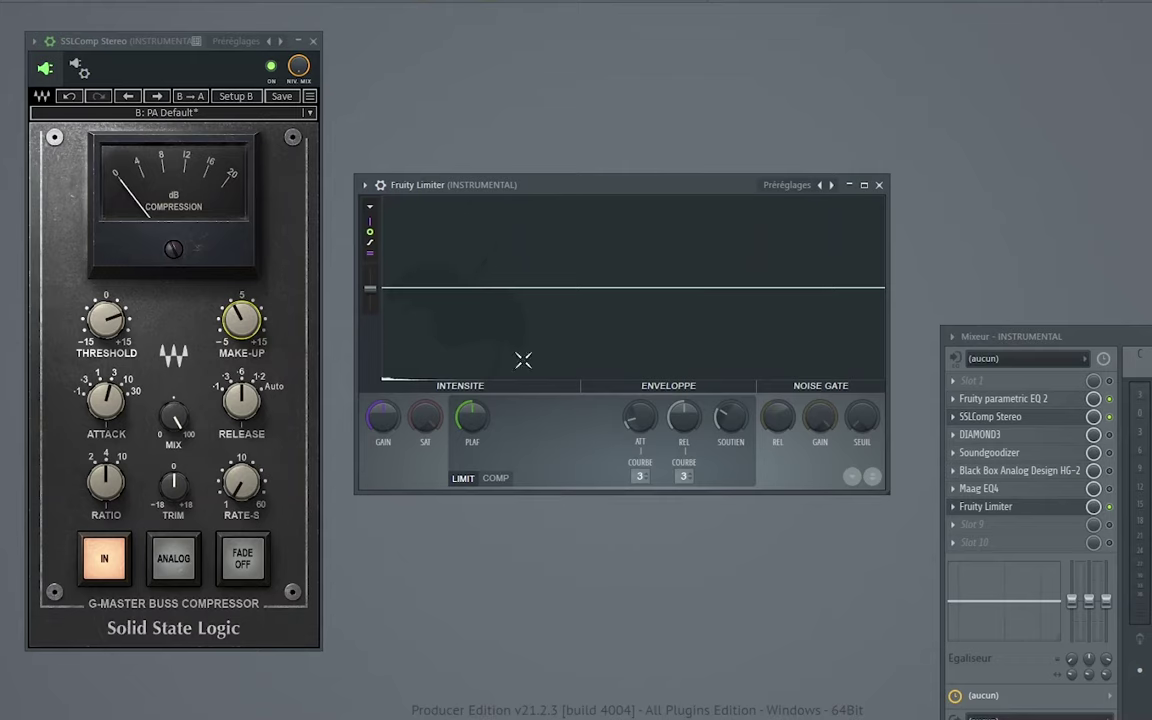
{"action": "left_click_drag", "start_coordinate": [565, 196], "coordinate": [573, 305]}
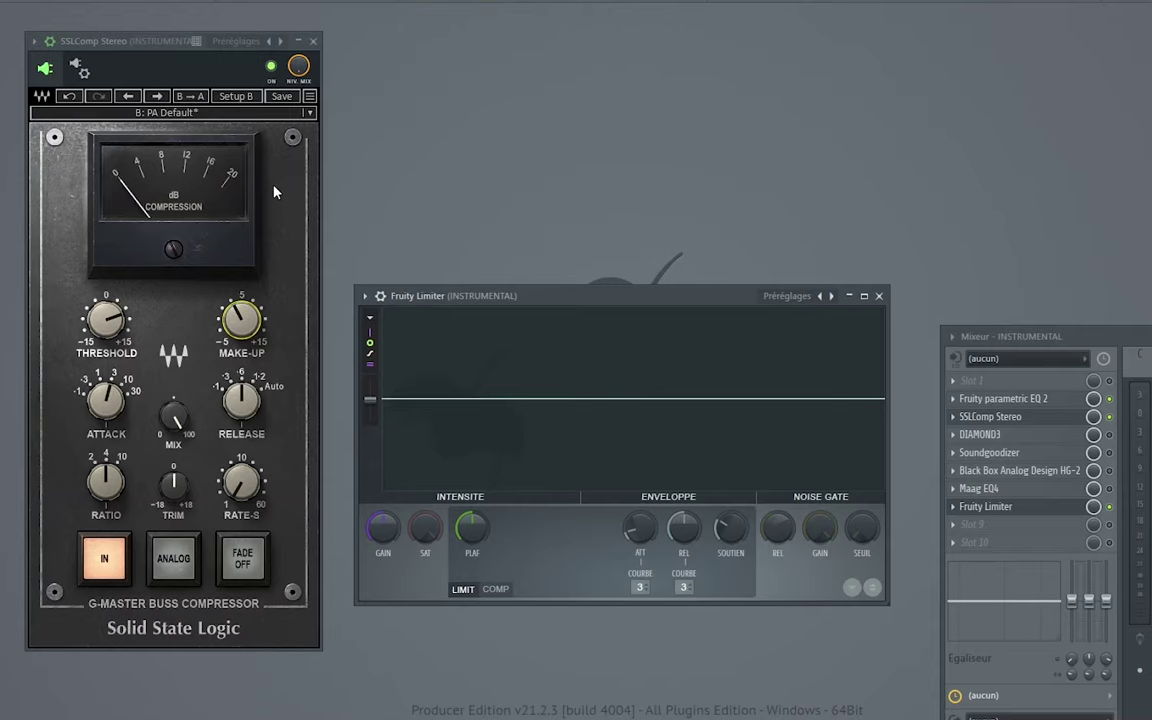
Resume playback and try a .3 s release on SSLComp Stereo before returning it to .6 s.
{"action": "key", "text": "space"}
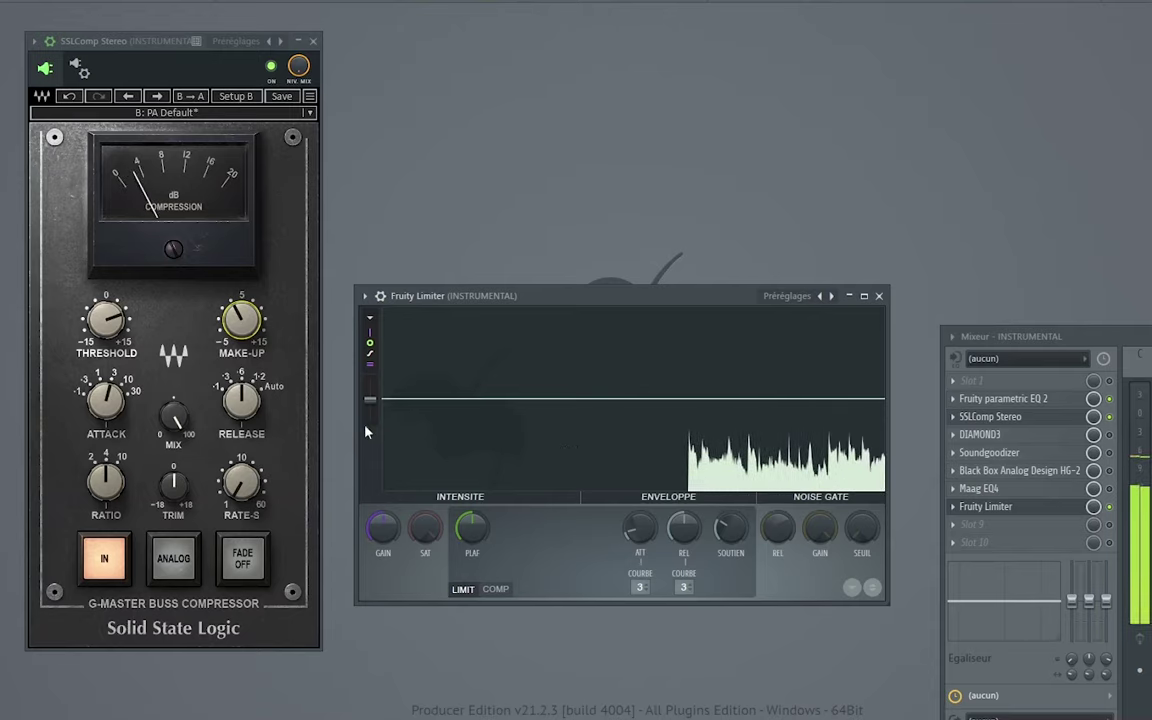
{"action": "mouse_move", "coordinate": [263, 406]}
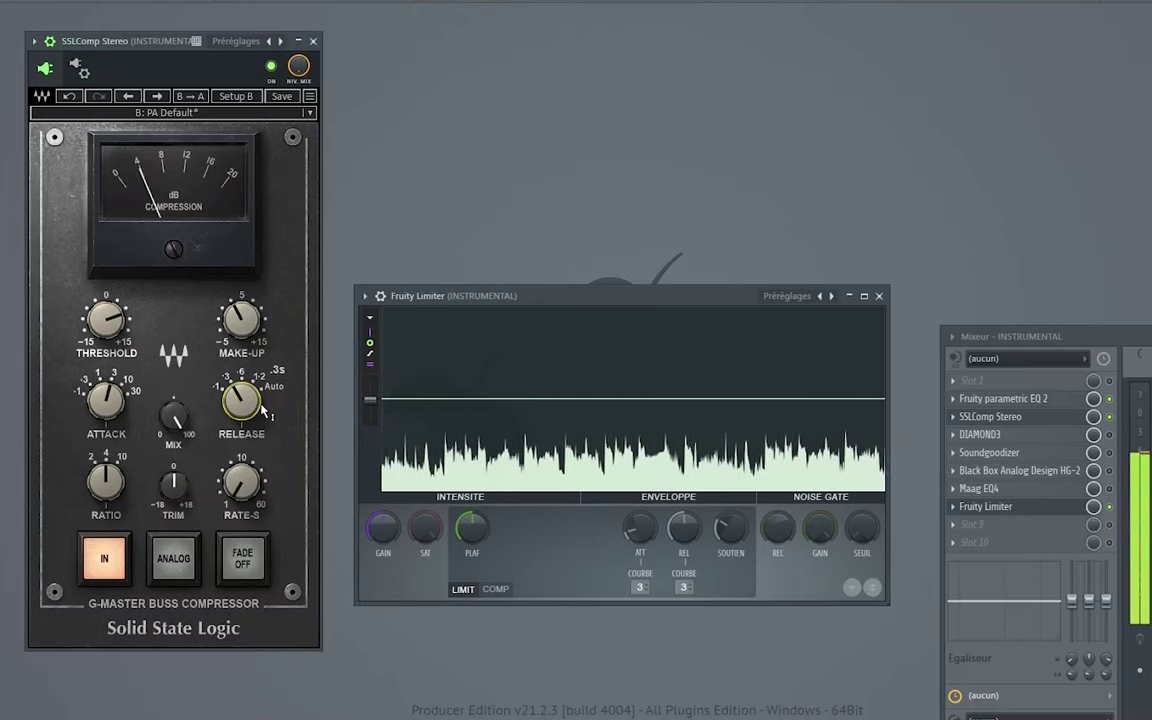
{"action": "left_click_drag", "start_coordinate": [256, 402], "coordinate": [256, 392]}
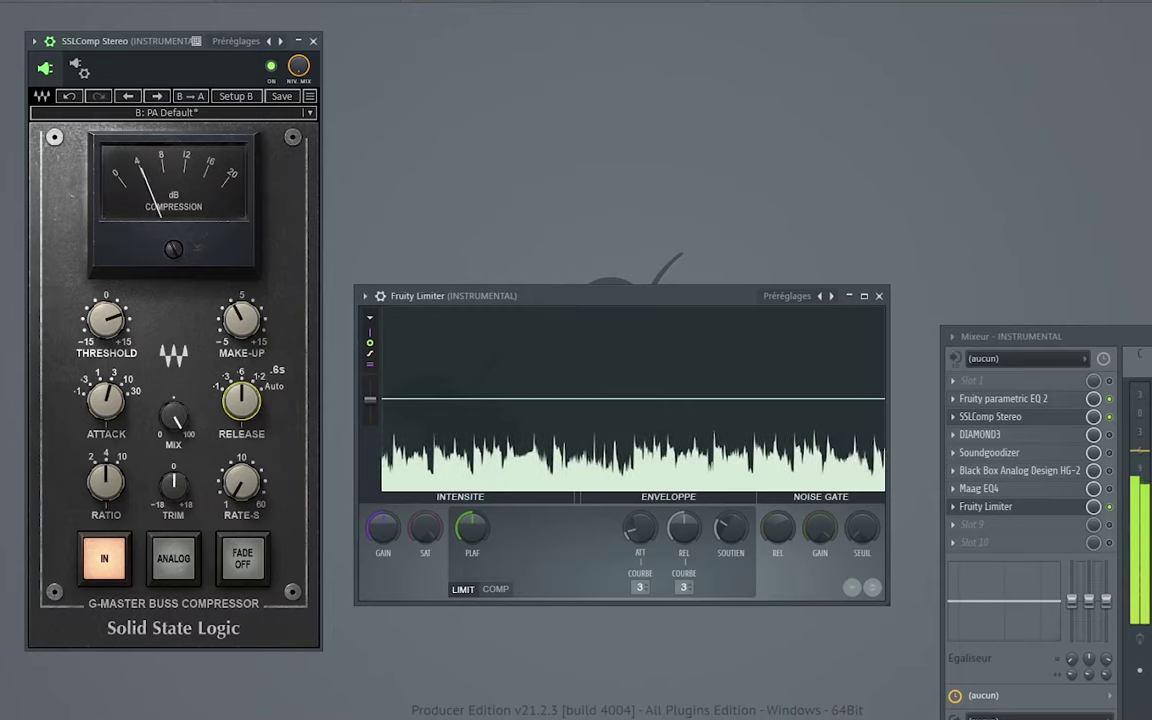